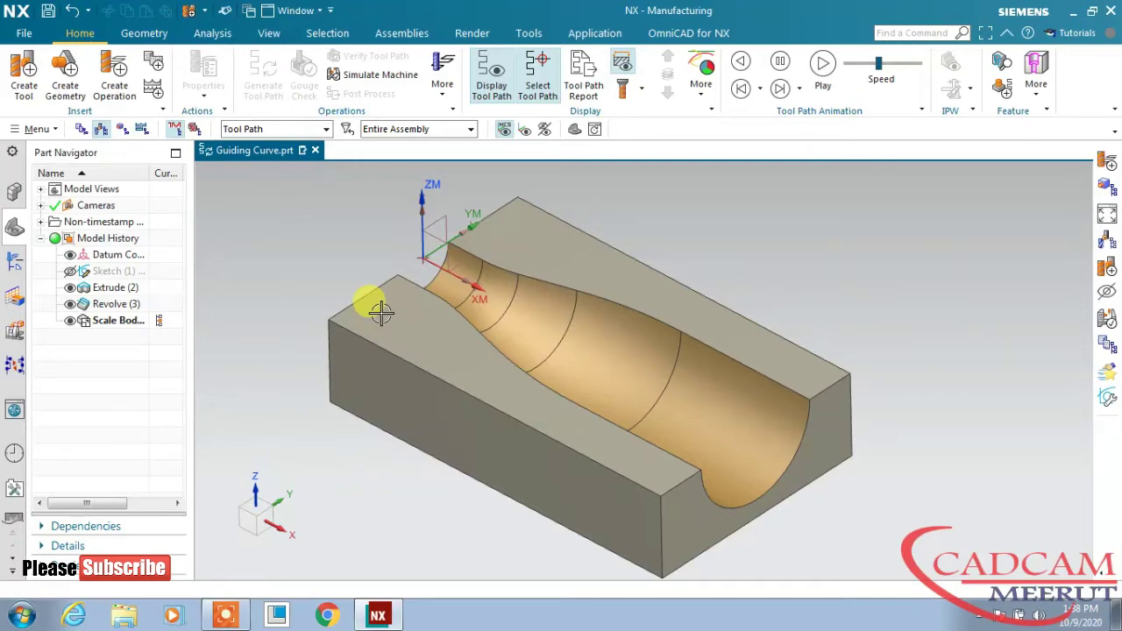
Step: Start a Contour Surface Area operation, switch its drive method to Guiding Curve, then cancel
mouse_move(727, 351)
middle_down()
mouse_move(710, 362)
mouse_move(827, 288)
mouse_move(815, 281)
middle_up()
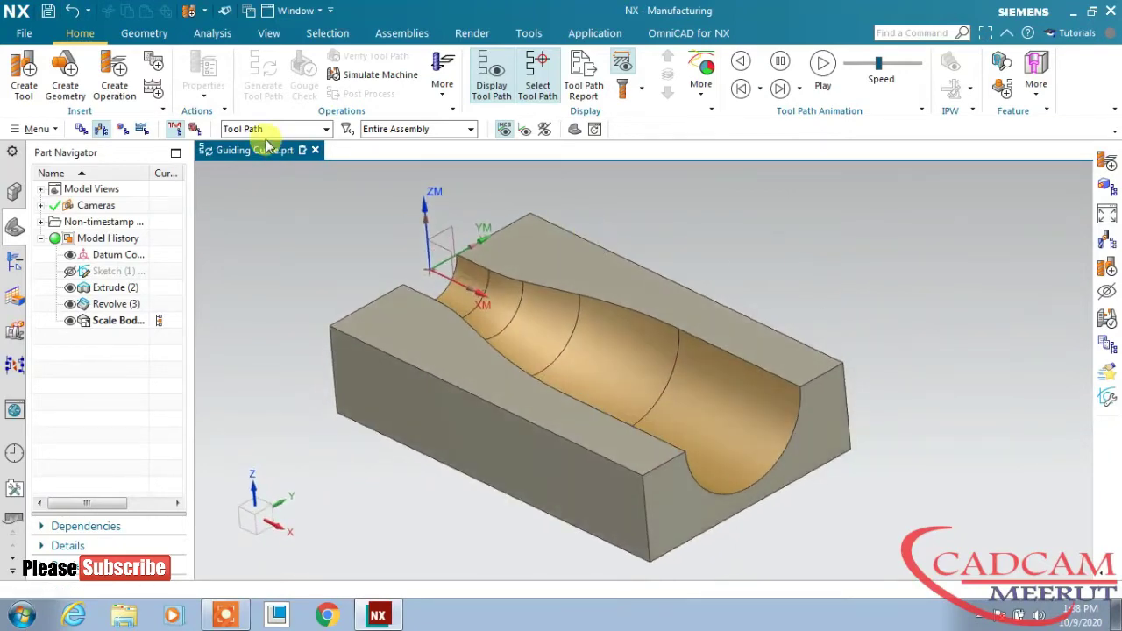
click(114, 68)
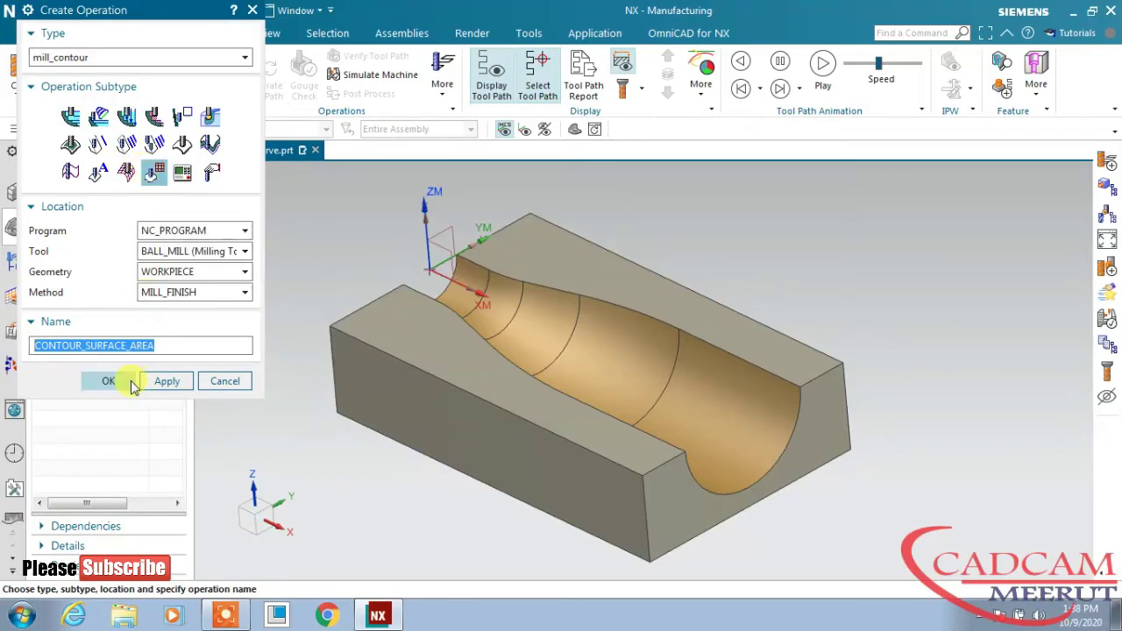
click(108, 381)
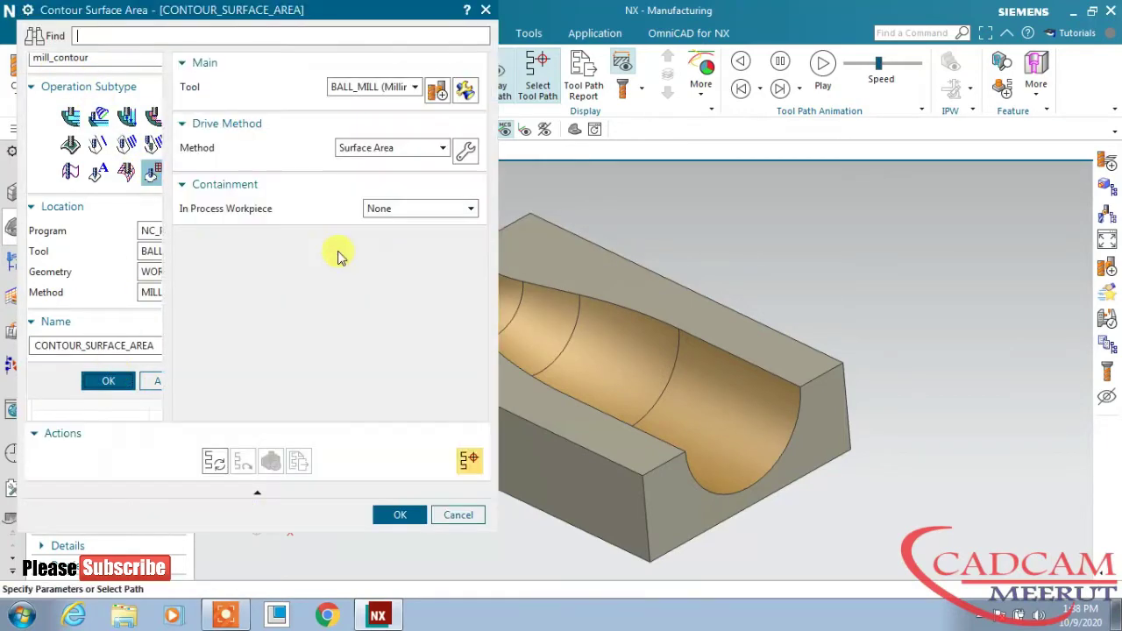
click(389, 148)
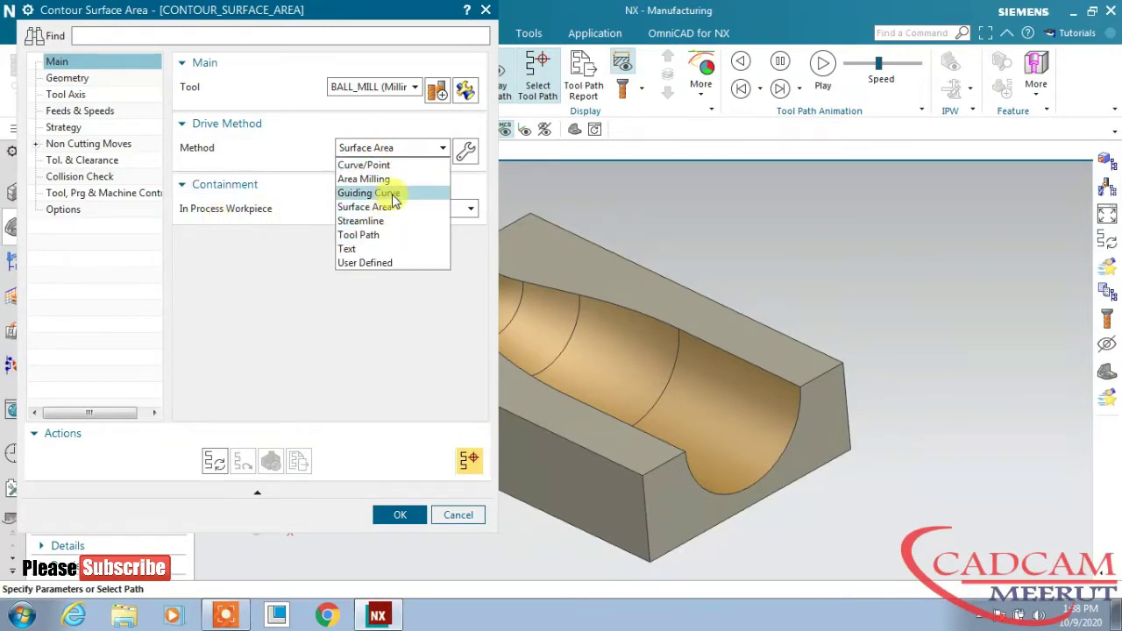
click(394, 201)
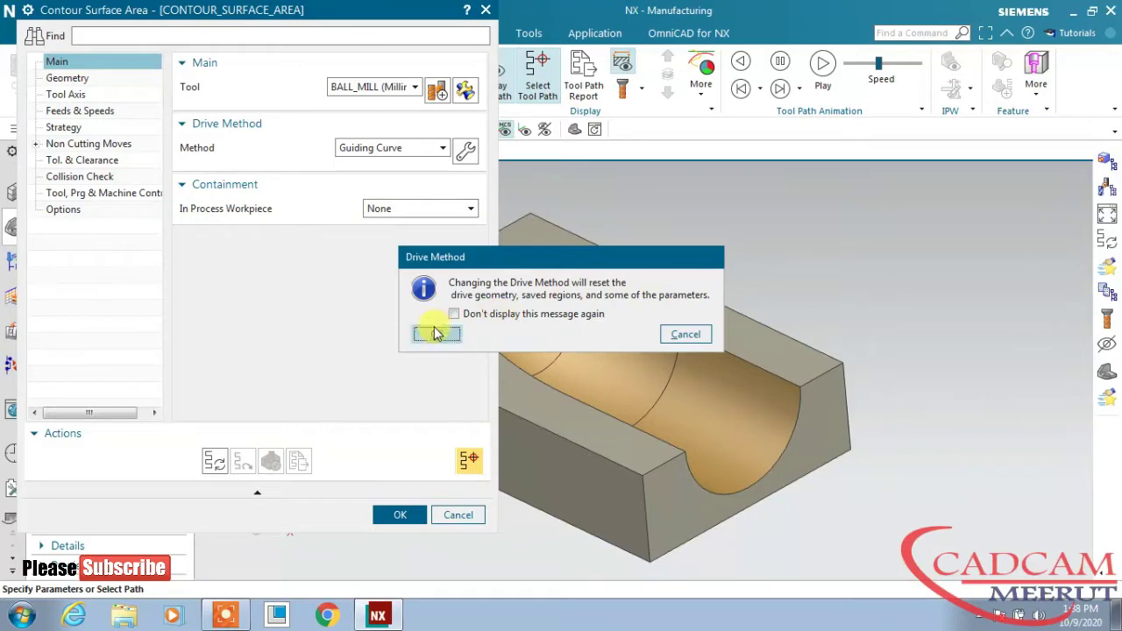
click(437, 333)
click(225, 522)
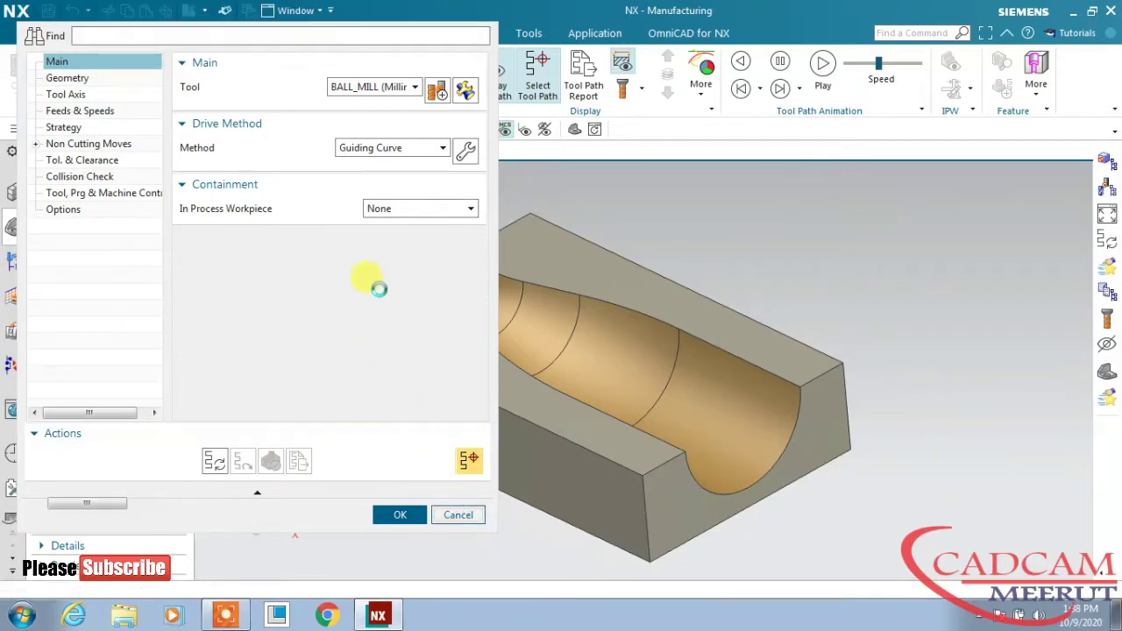
Step: In Geometry View, show the WORKPIECE's 750.4521 × 461.4311 × 168 mm blank block and orbit the view
click(16, 258)
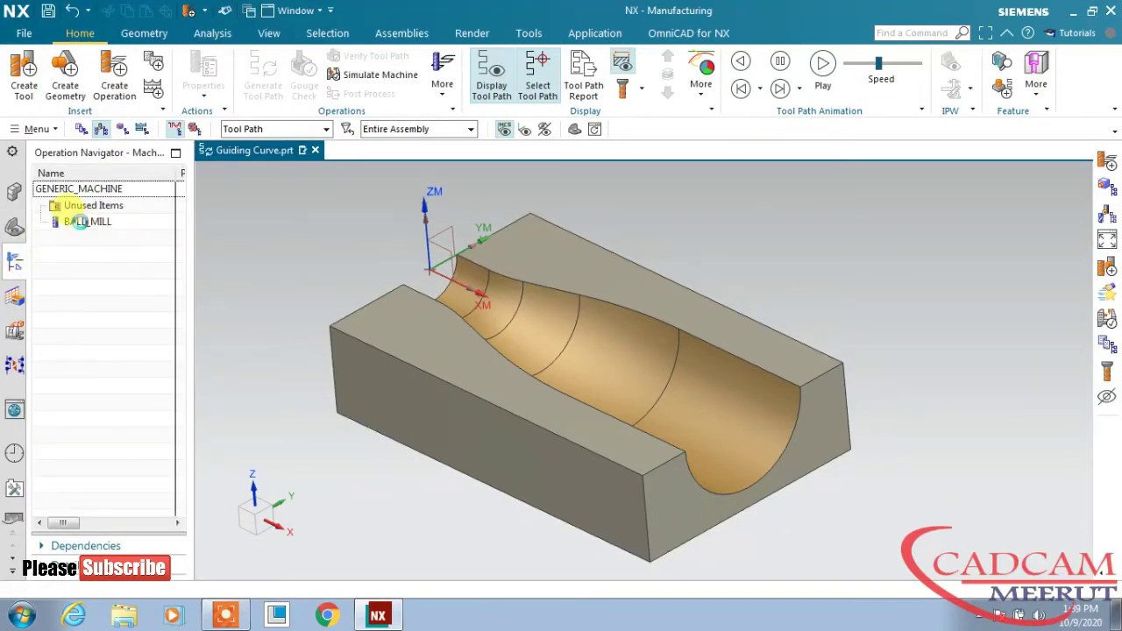
click(80, 222)
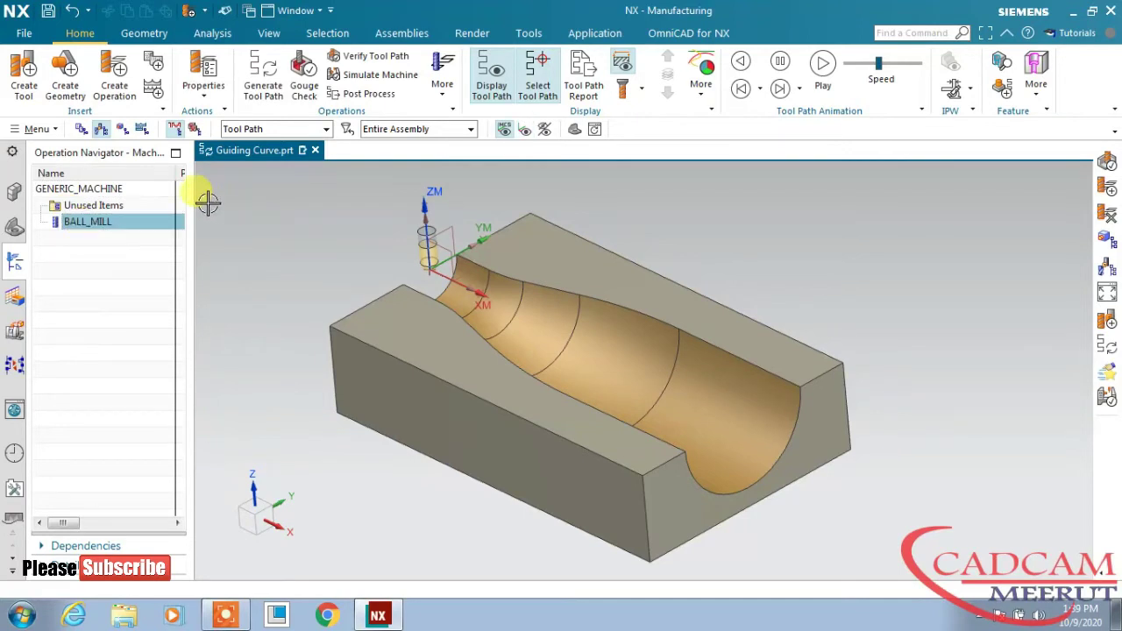
click(117, 133)
double_click(114, 245)
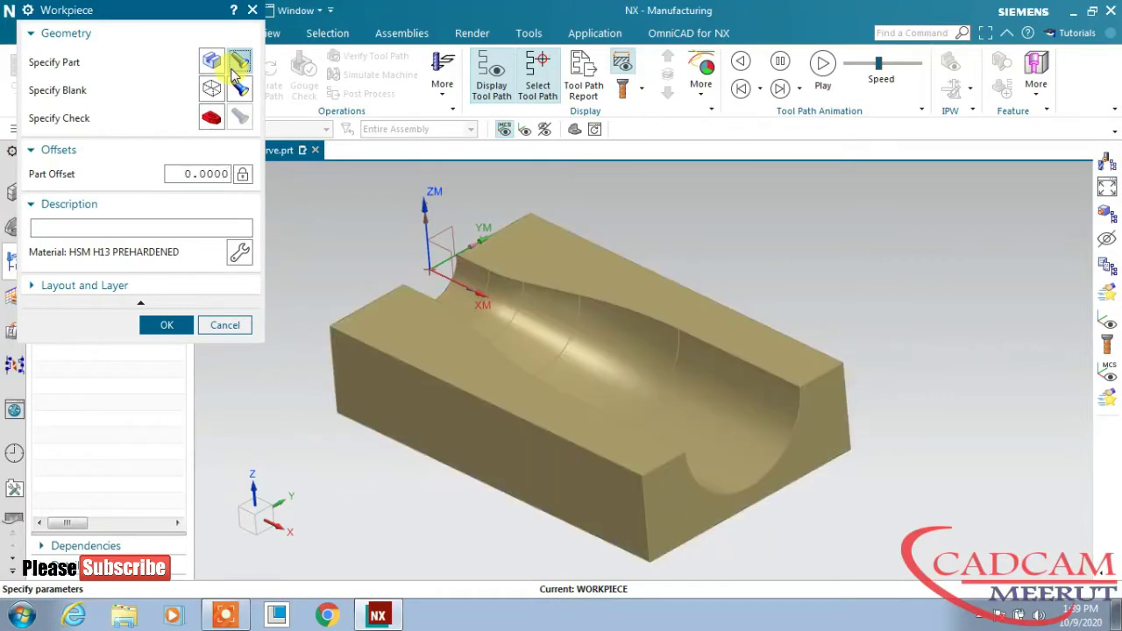
click(239, 89)
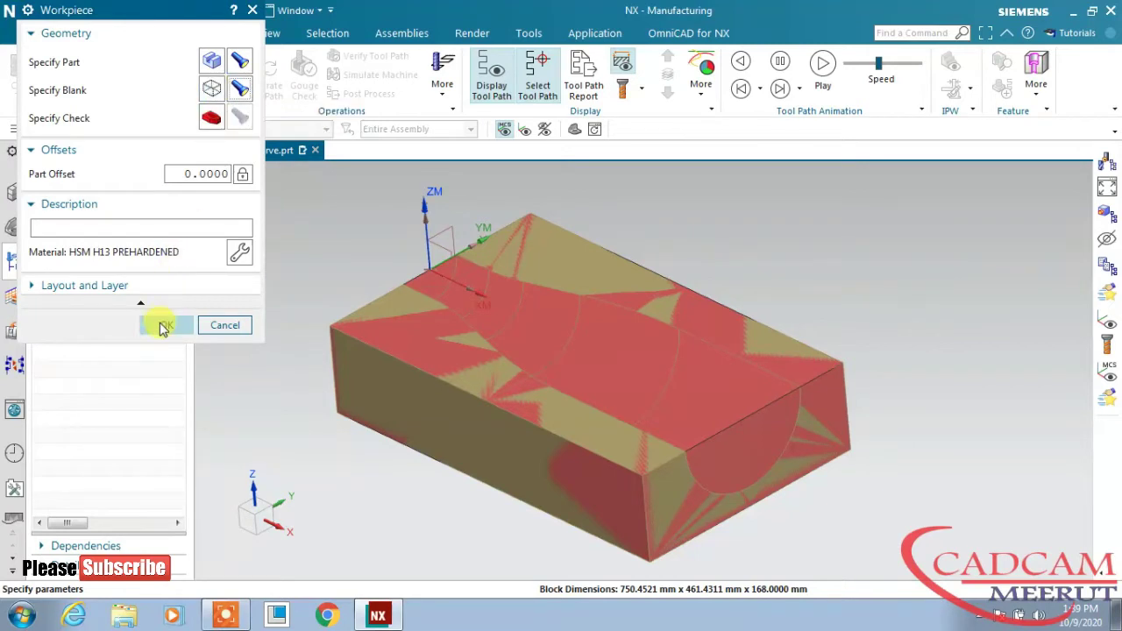
click(161, 324)
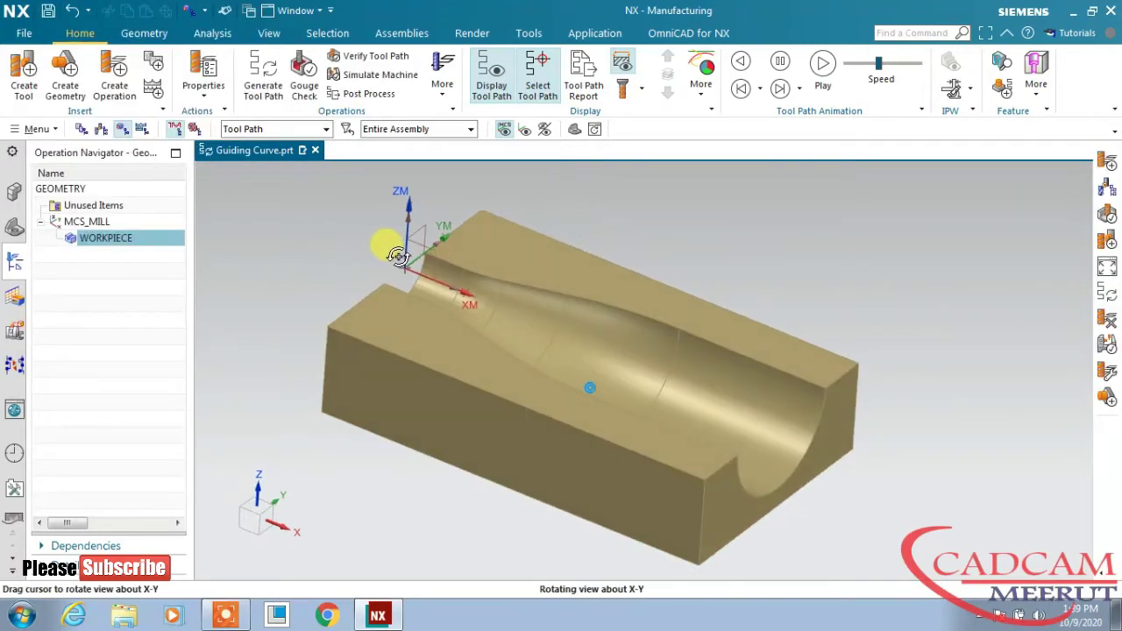
middle_drag(371, 258, 384, 243)
middle_drag(488, 307, 408, 262)
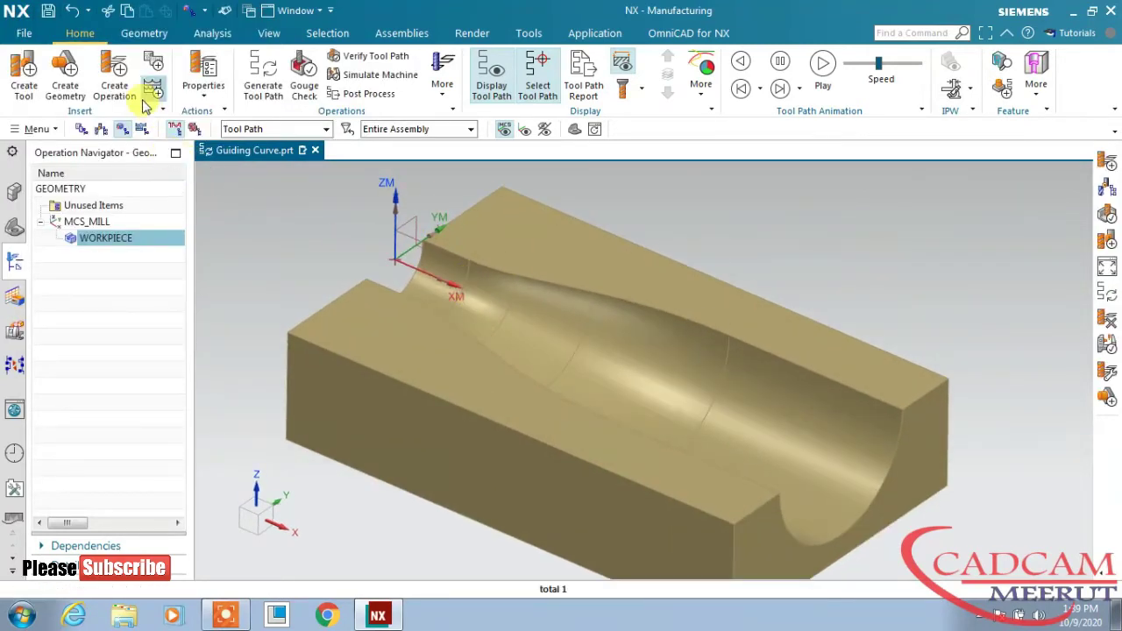
Step: Create the 30 mm MILL end mill with library holder HLD001_00007 attached
click(18, 92)
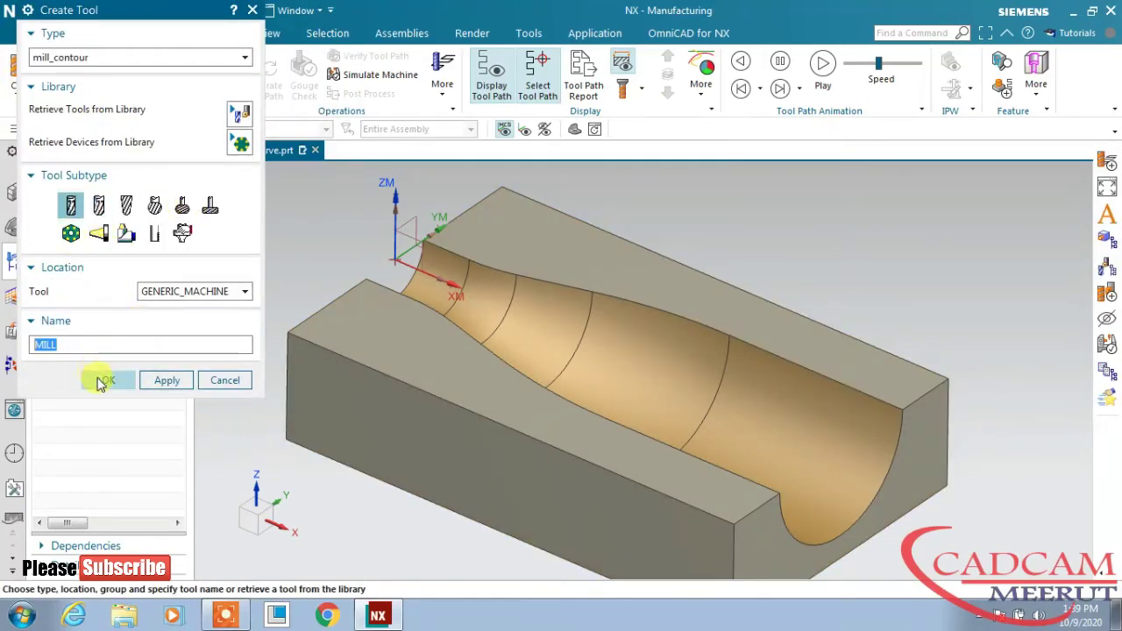
click(101, 383)
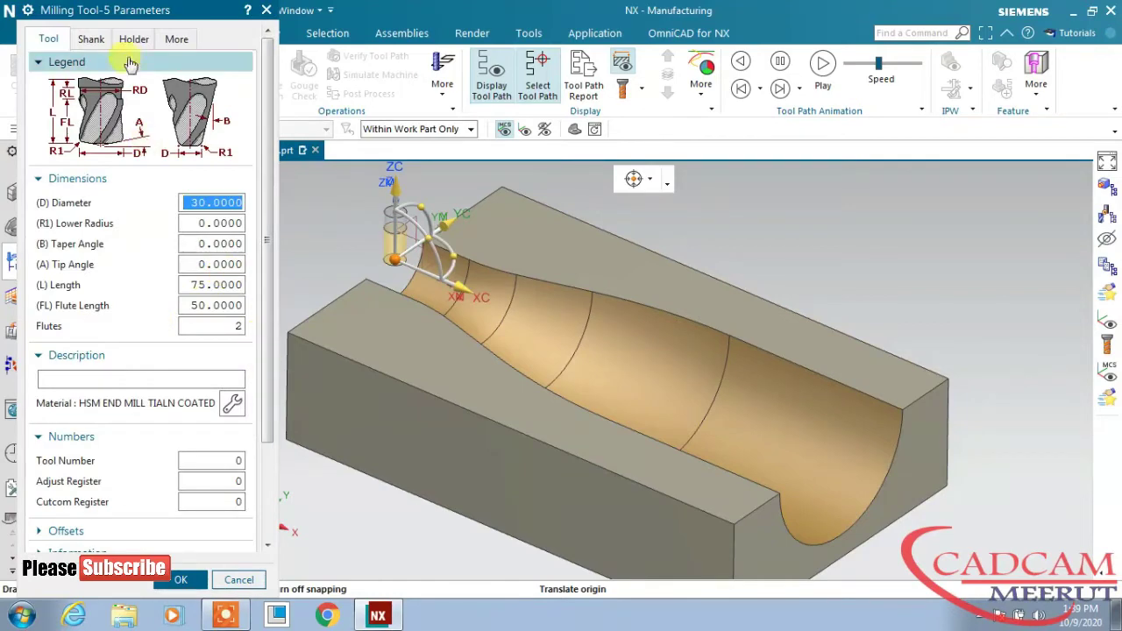
click(133, 39)
scroll(143, 403, down, 3)
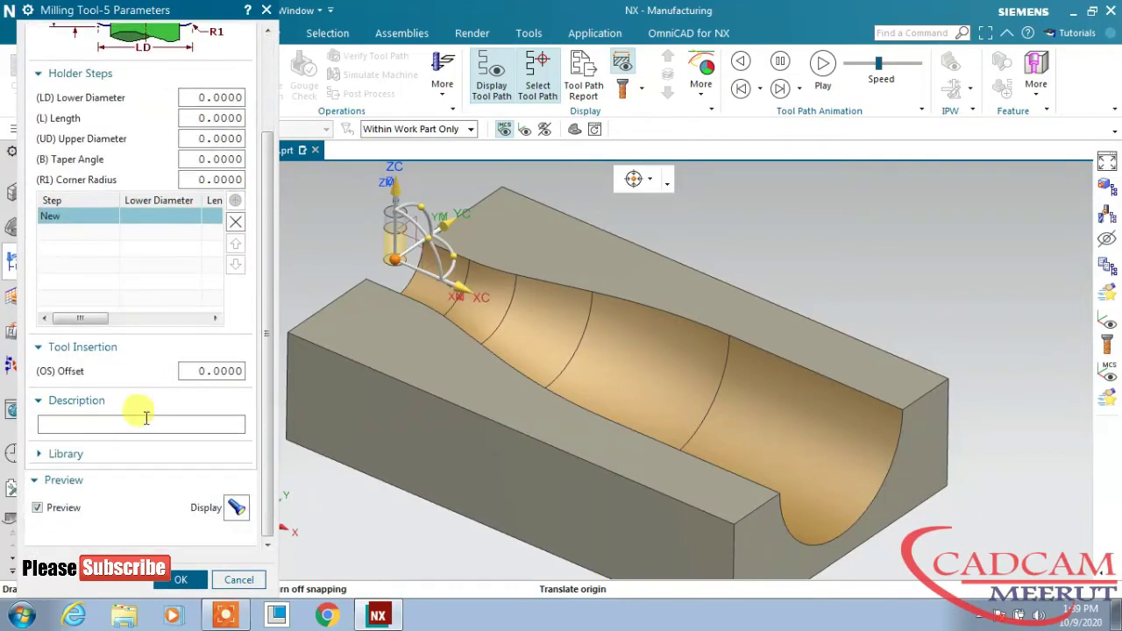
click(190, 456)
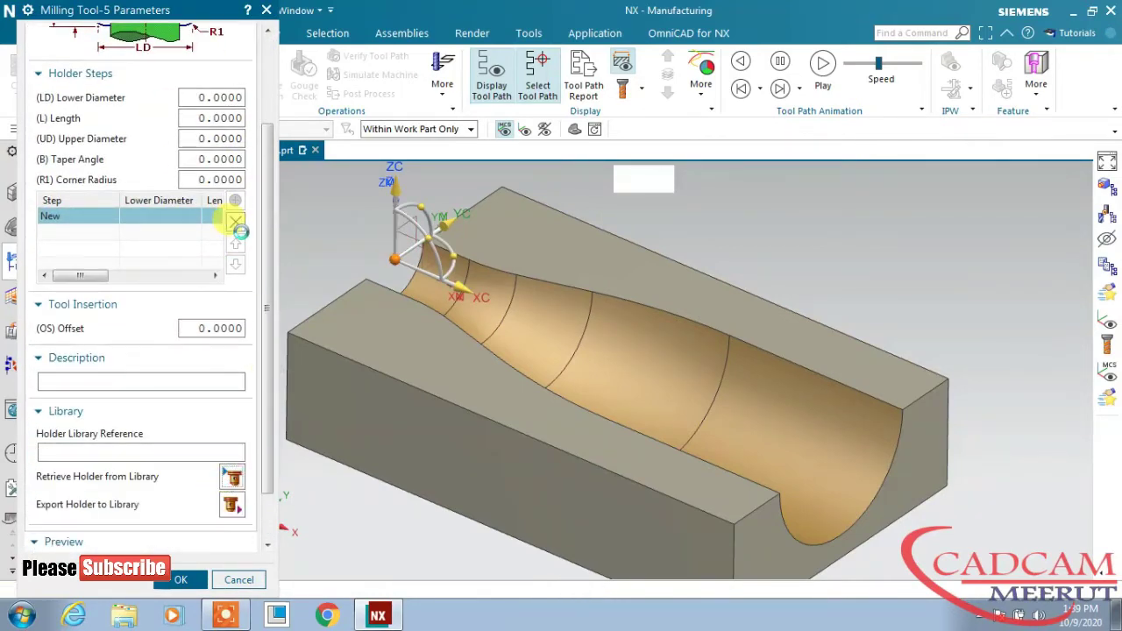
double_click(74, 74)
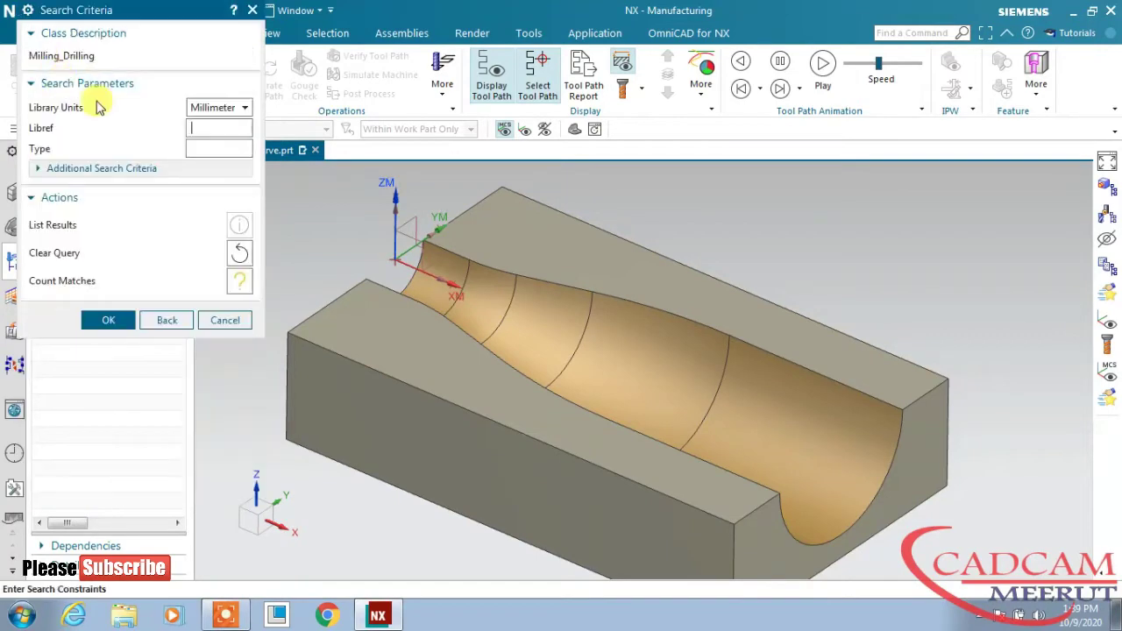
click(108, 320)
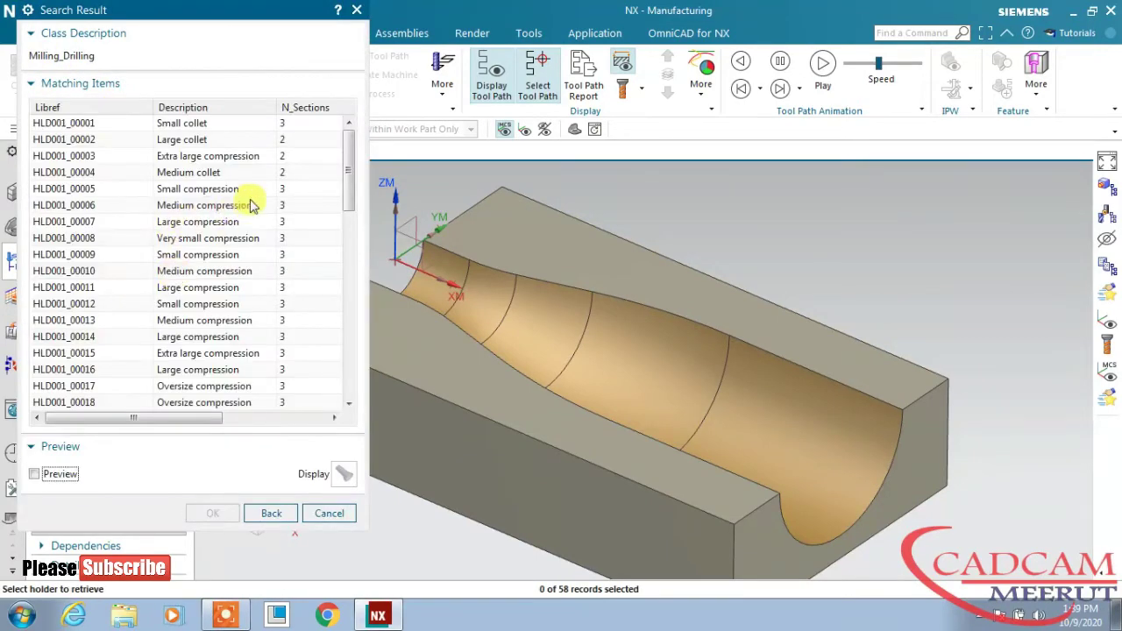
double_click(90, 226)
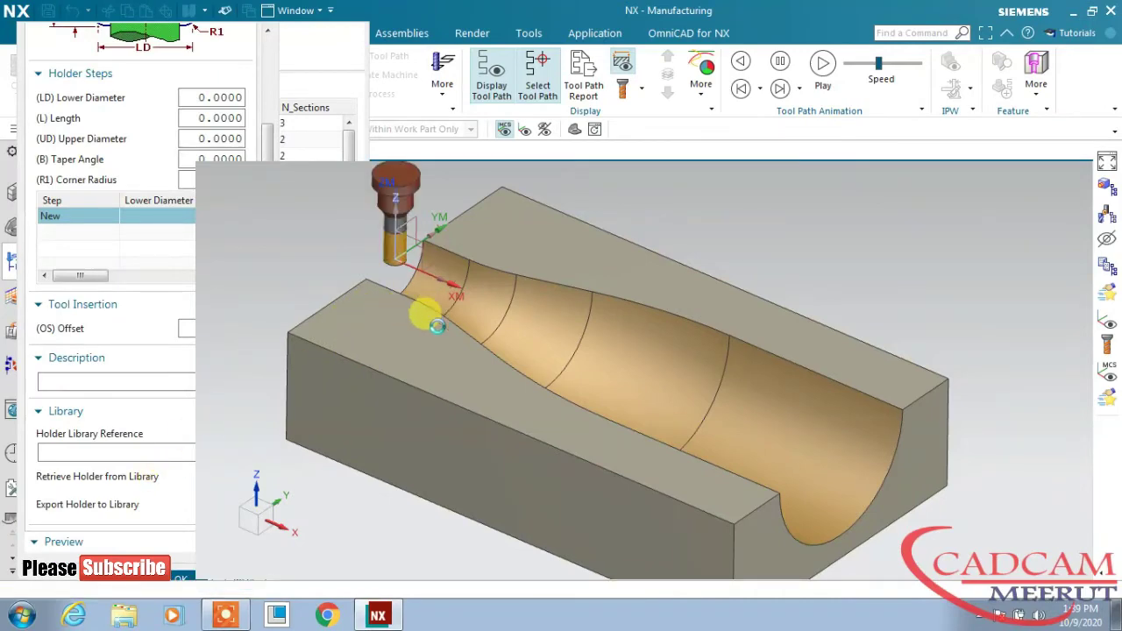
click(183, 577)
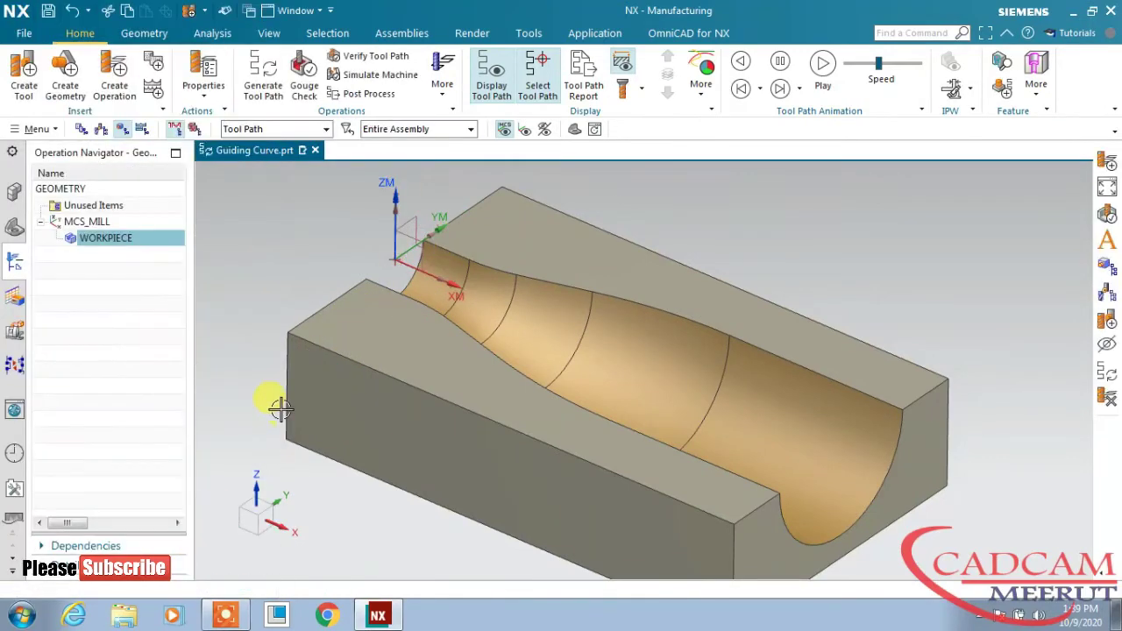
click(114, 71)
Step: Create a Cavity Mill operation using tool MILL and method MILL_ROUGH
click(71, 116)
click(198, 252)
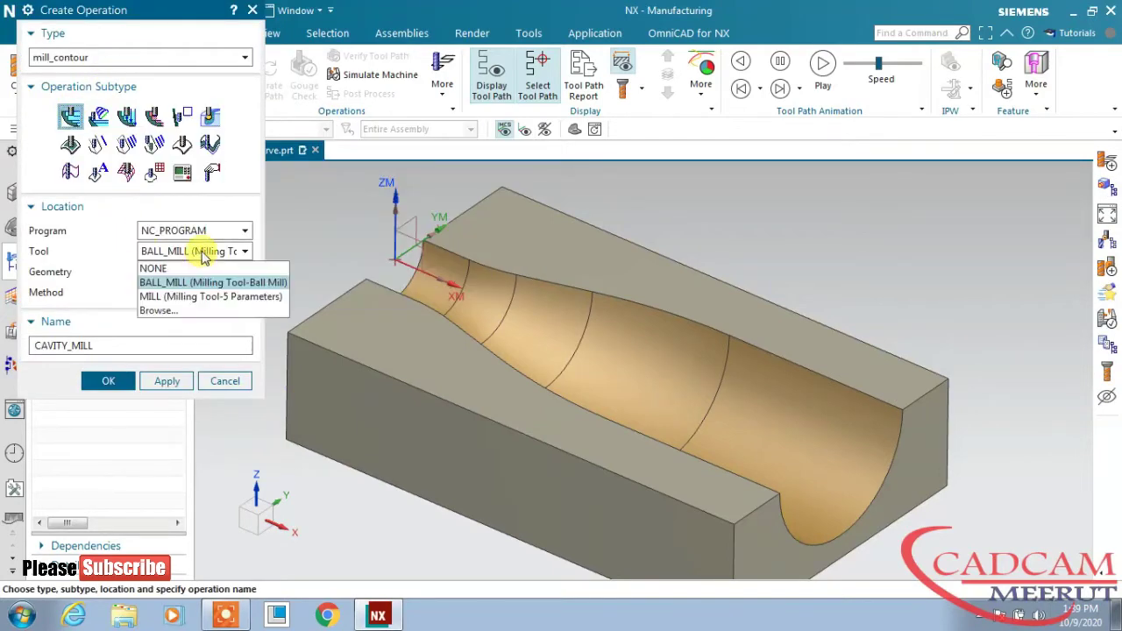
click(172, 299)
click(203, 298)
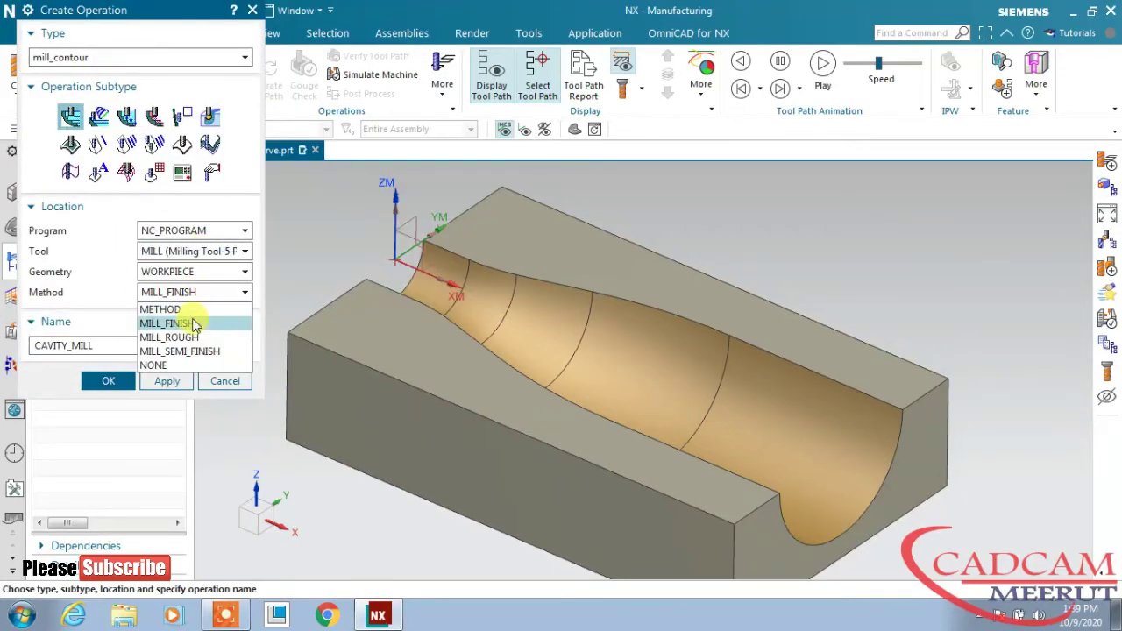
click(193, 351)
click(189, 292)
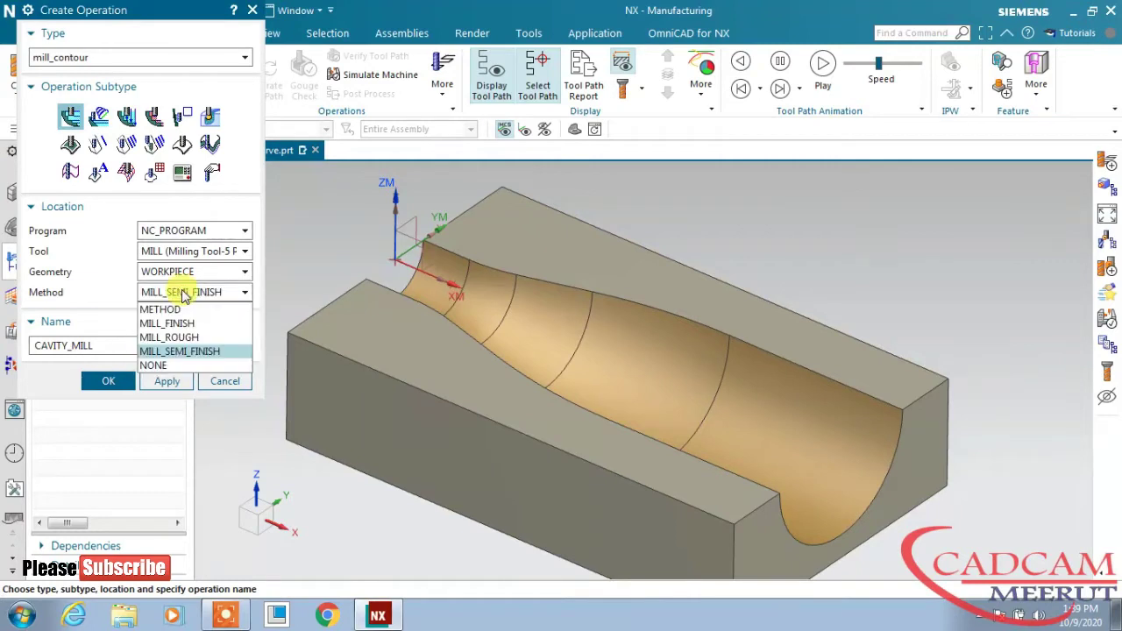
click(176, 335)
click(109, 379)
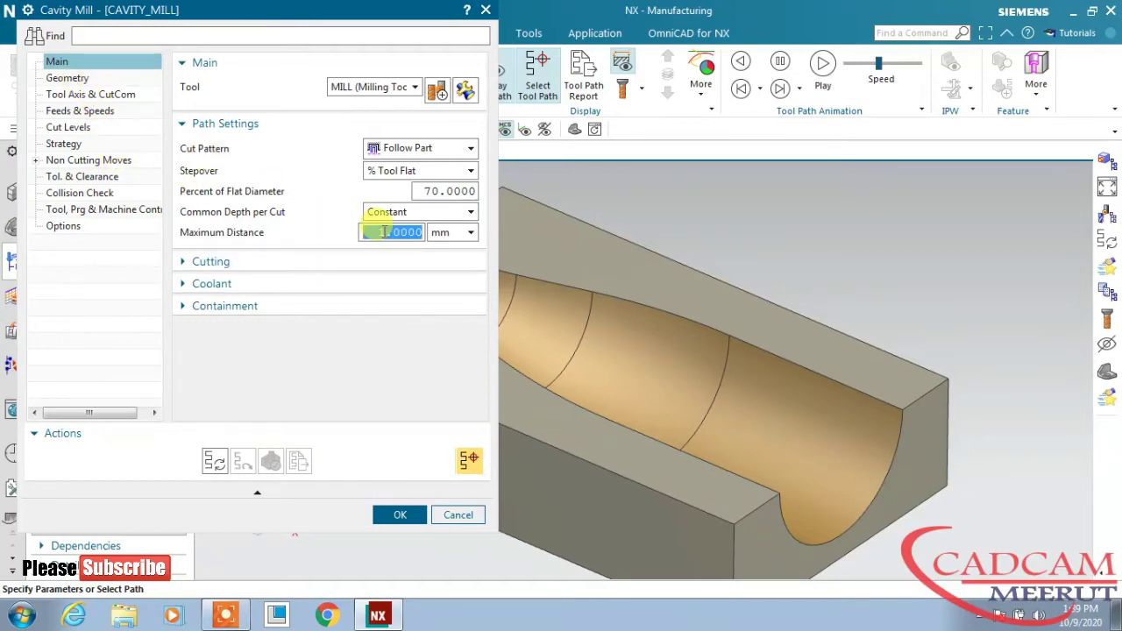
click(70, 78)
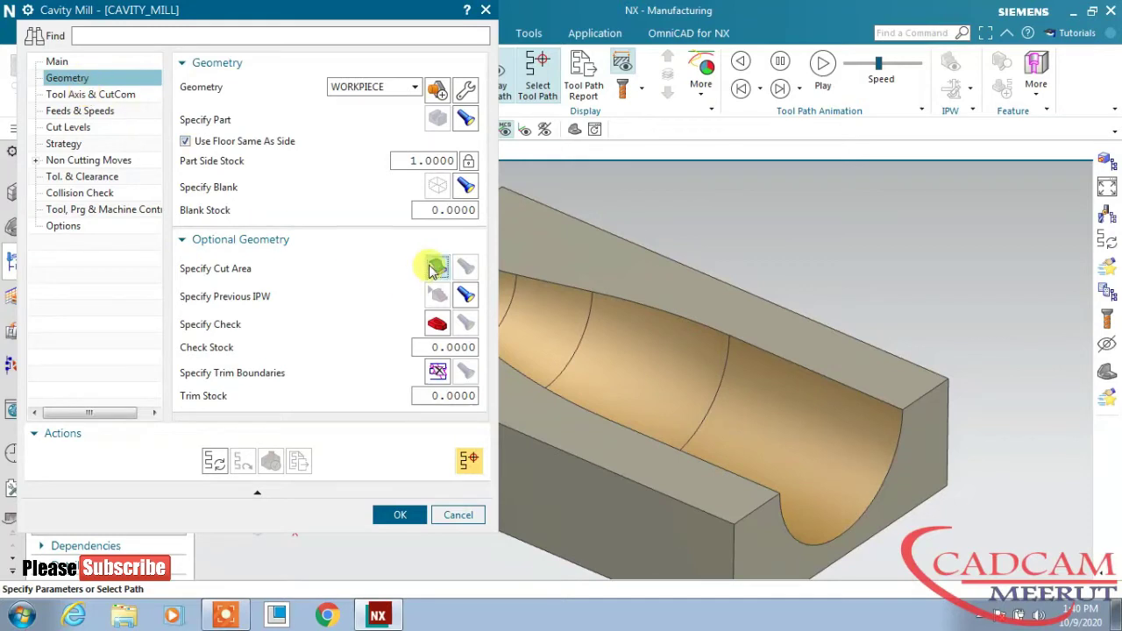
click(431, 269)
Step: Select the five bottle-cavity faces as the Cavity Mill cut area
click(451, 285)
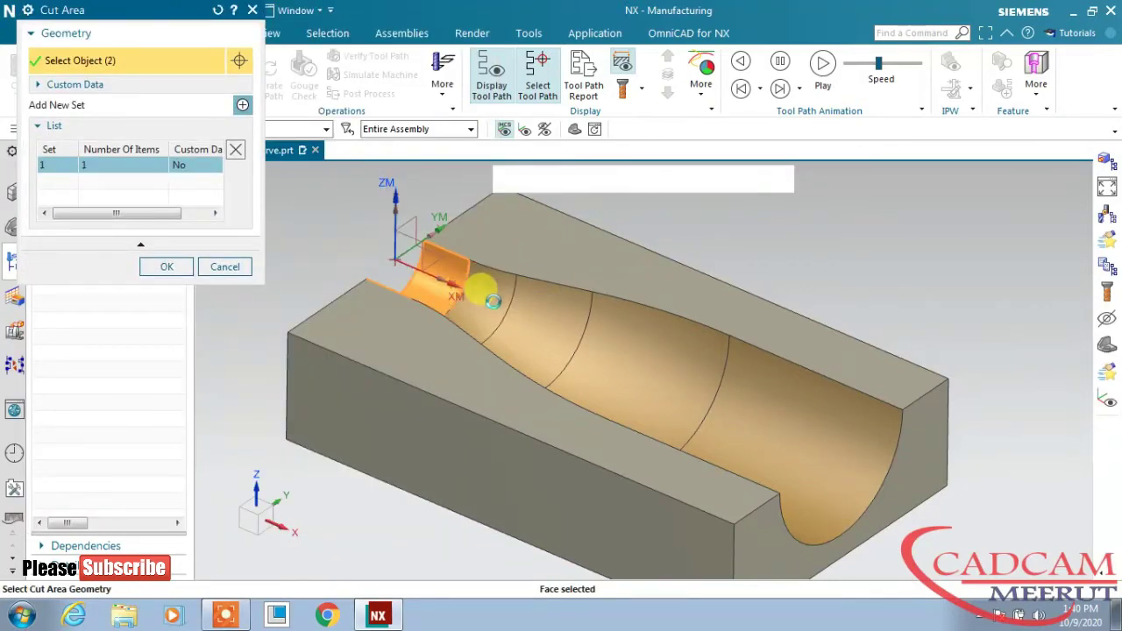
click(544, 324)
click(671, 379)
click(732, 417)
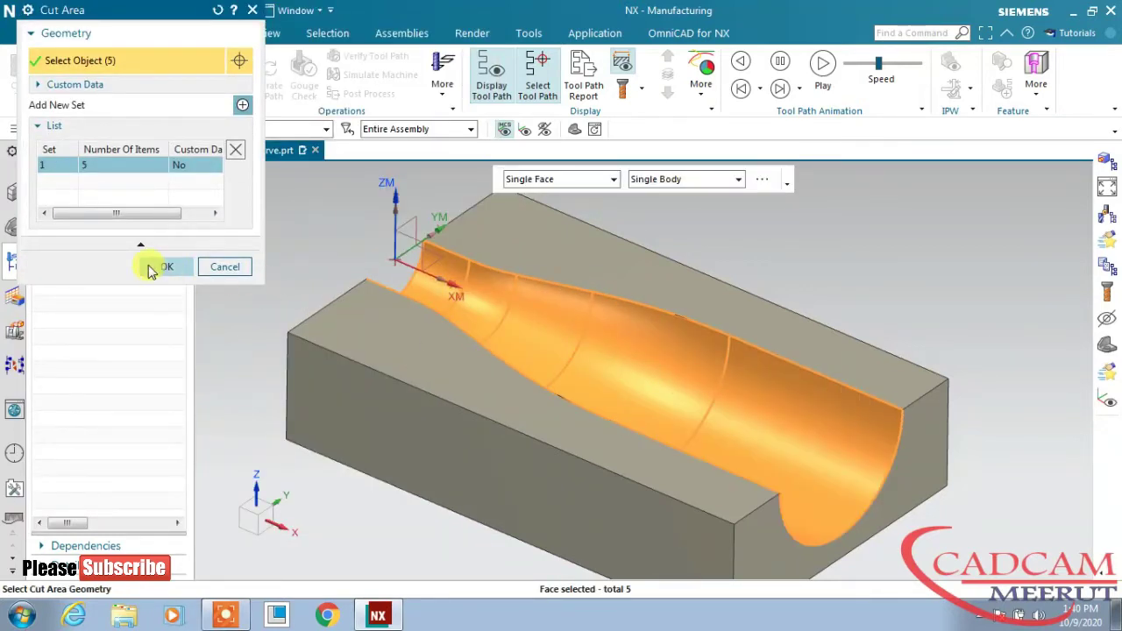
click(160, 266)
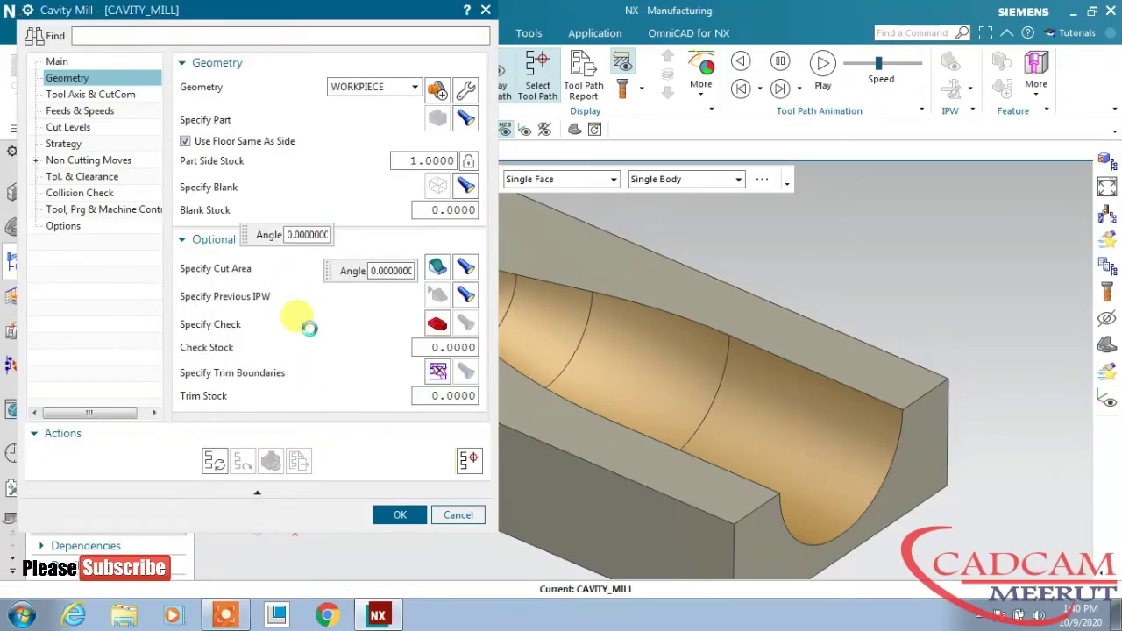
click(98, 95)
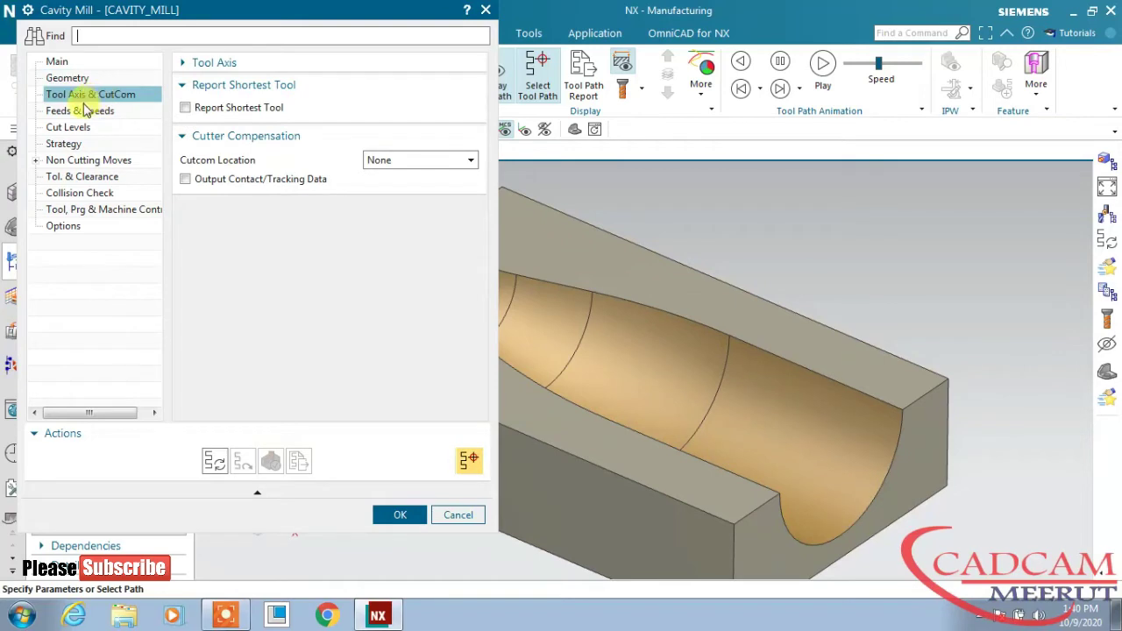
Step: Generate the Cavity Mill roughing toolpath and accept the operation
click(75, 127)
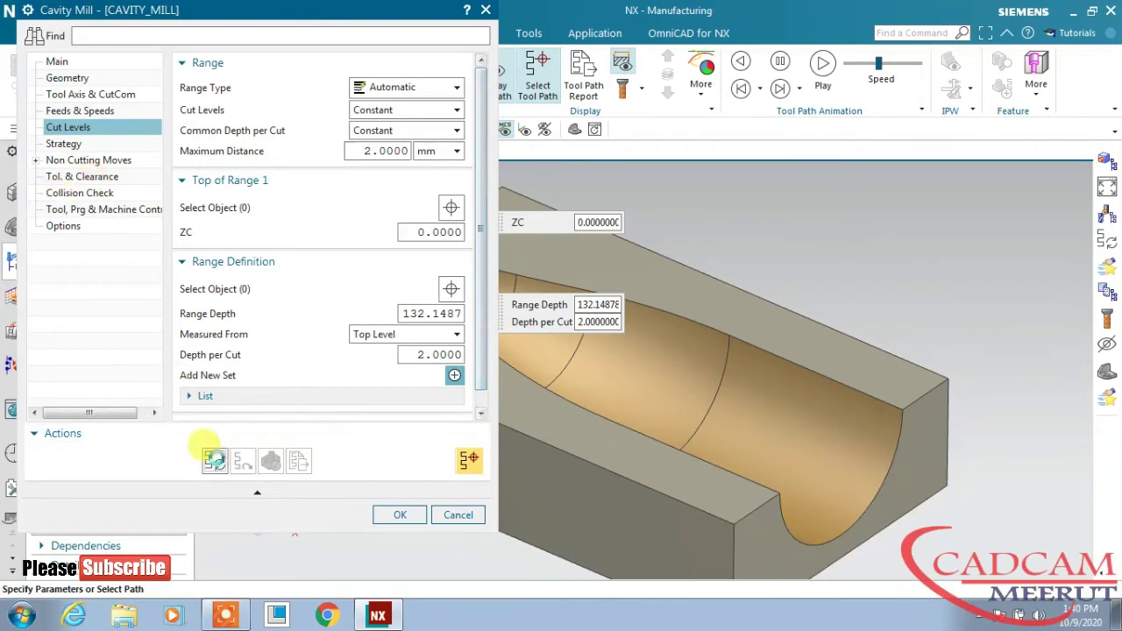
click(215, 460)
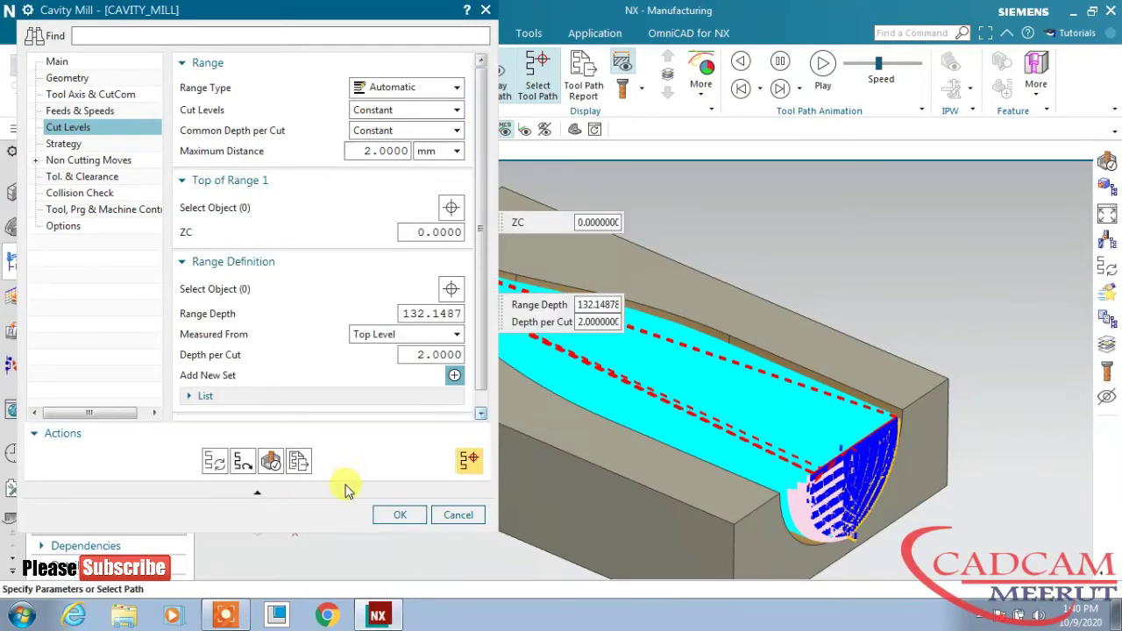
click(395, 515)
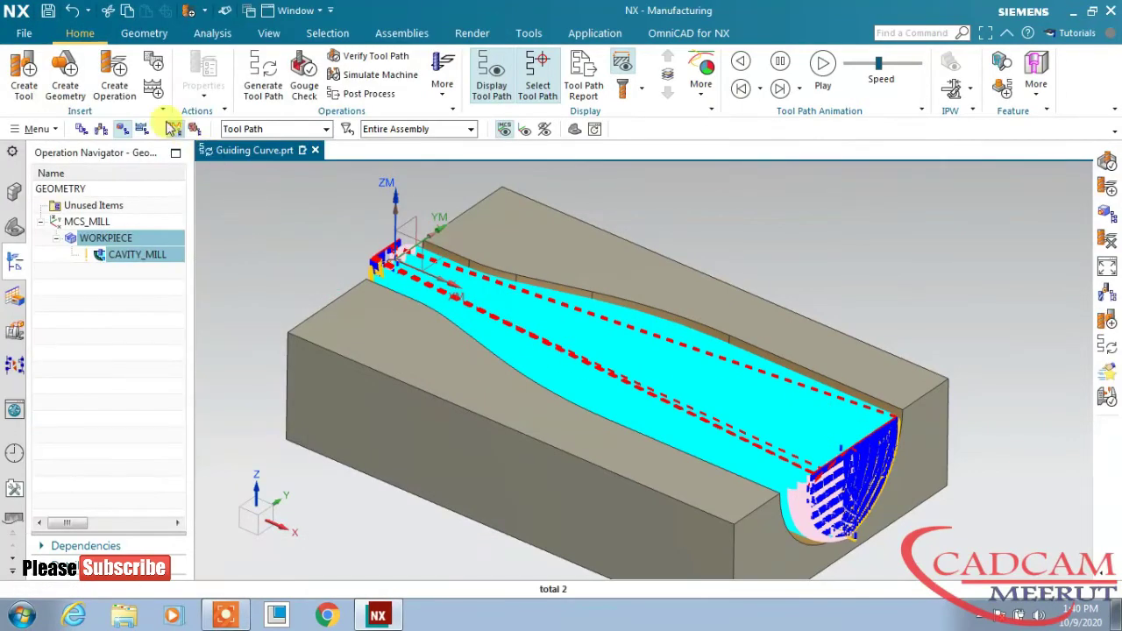
Step: Save the part and run a 2D Dynamic verification of CAVITY_MILL at animation speed 9
click(49, 12)
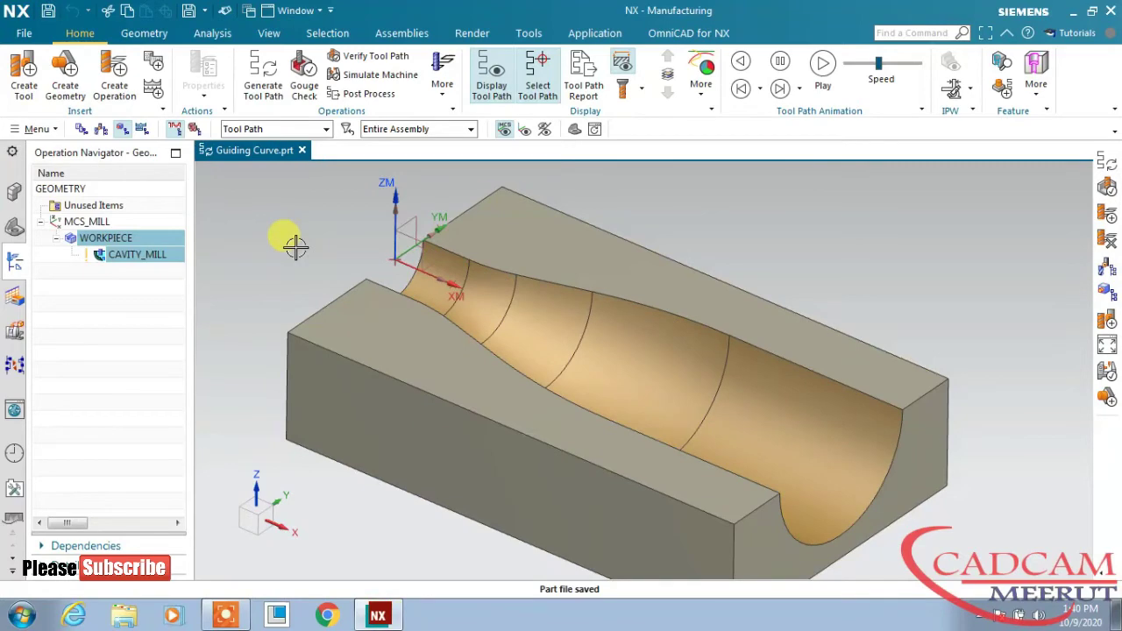
click(156, 255)
click(367, 61)
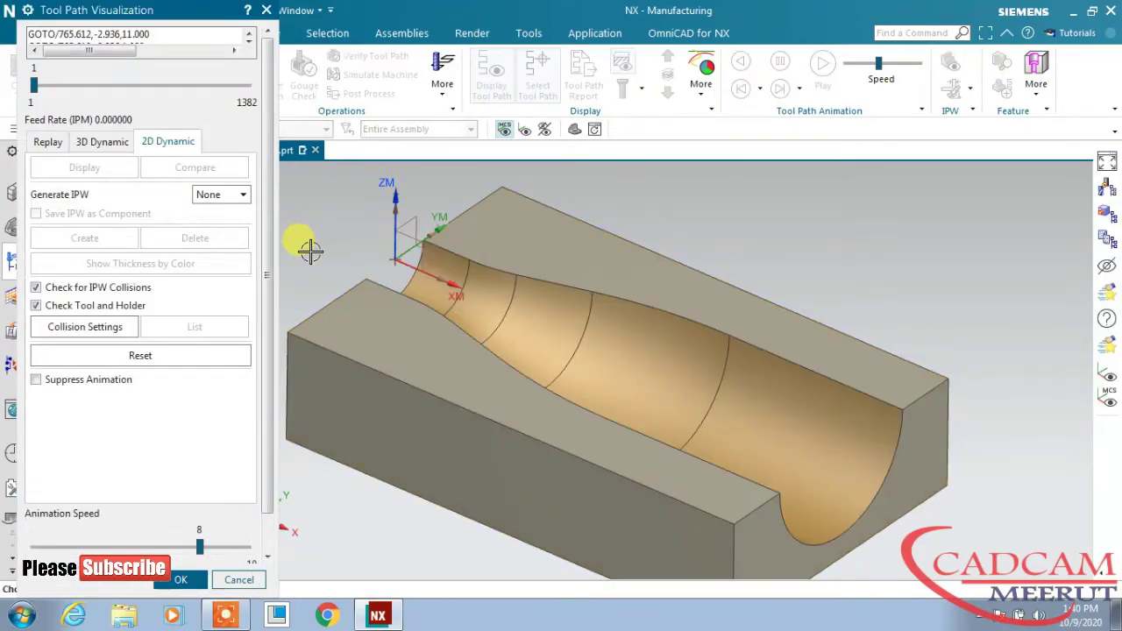
scroll(184, 456, down, 2)
click(224, 510)
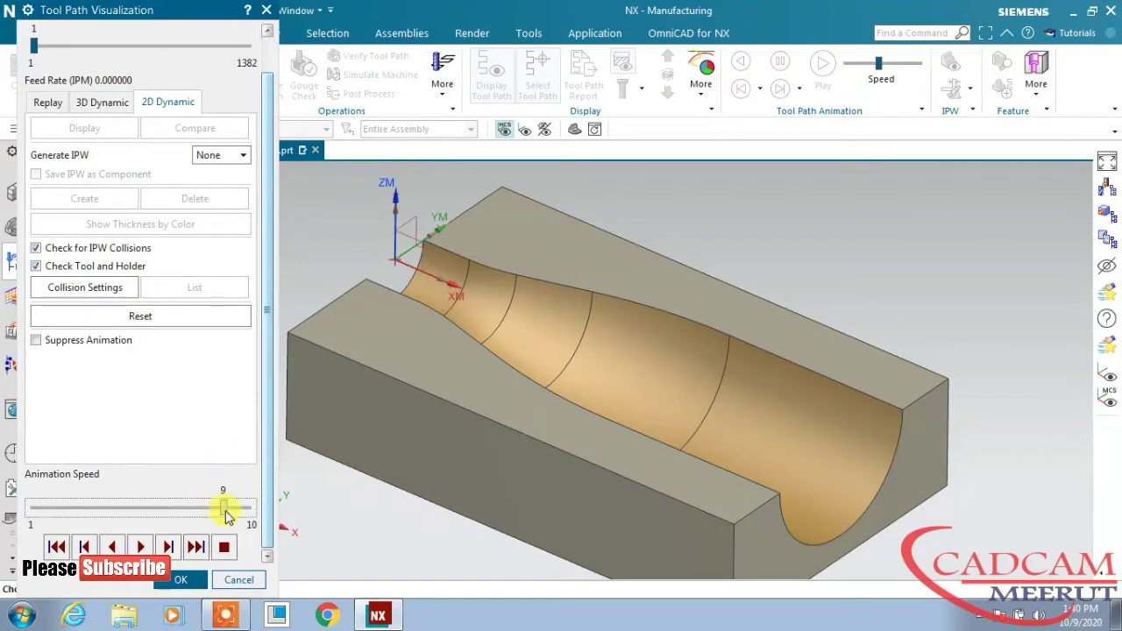
click(140, 546)
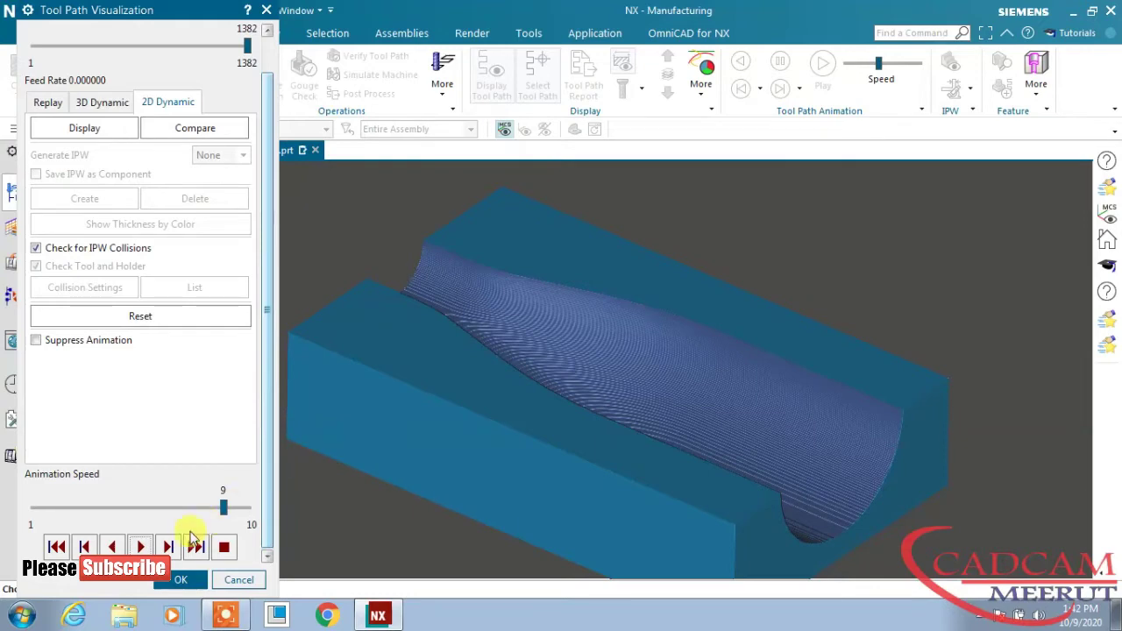
click(182, 582)
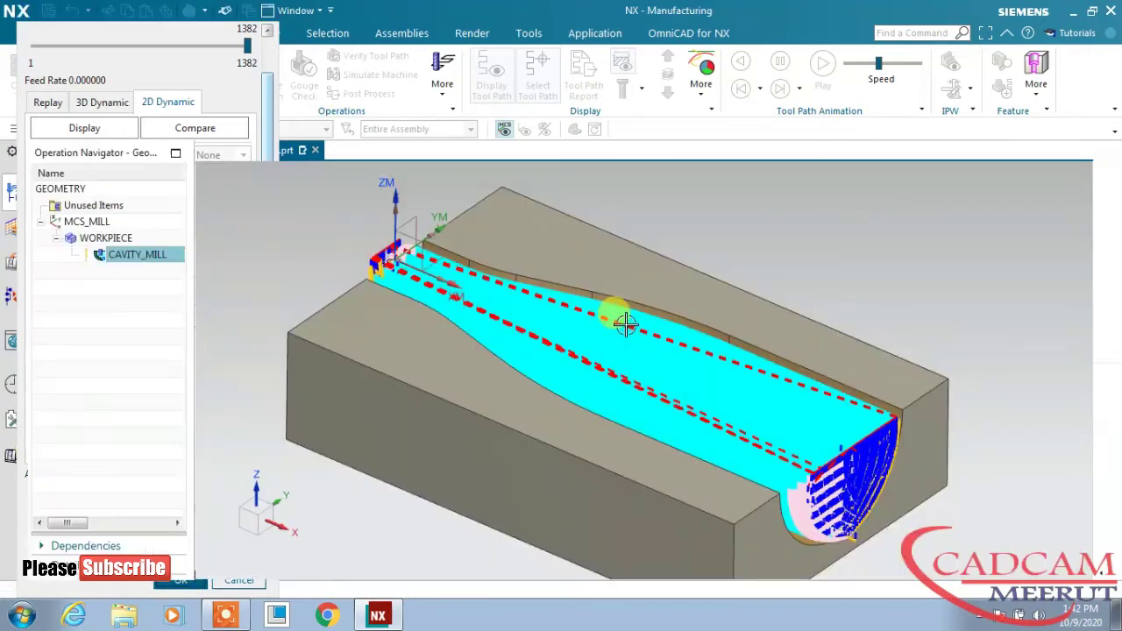
click(289, 232)
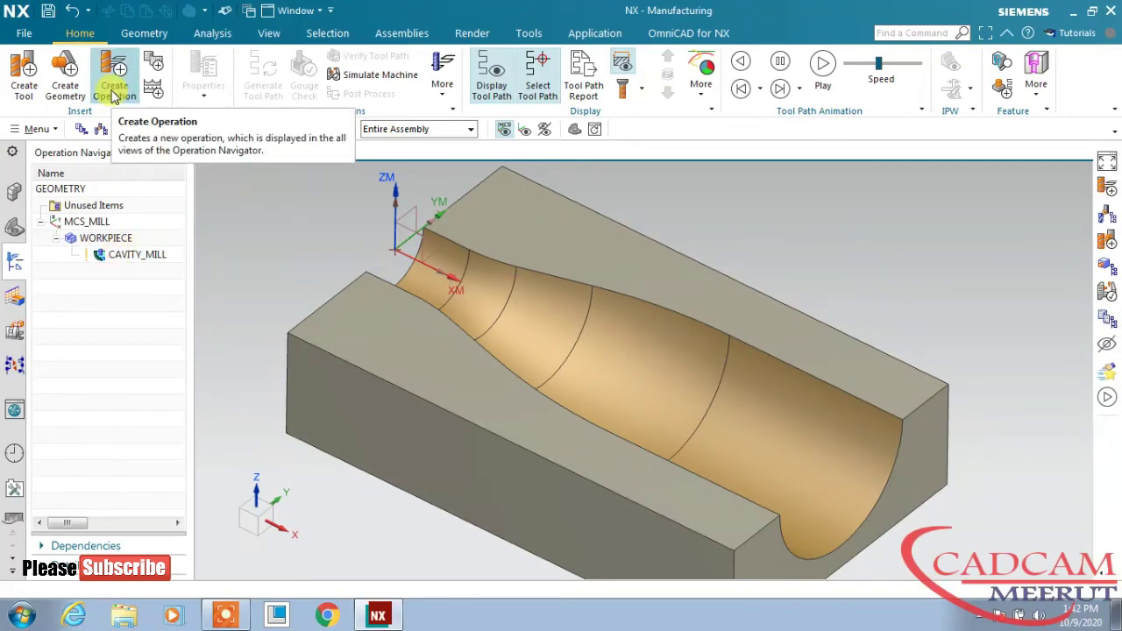
Step: Give BALL_MILL a 40 mm ball diameter and the Milling_Drilling library holder HLD001_00006
click(101, 129)
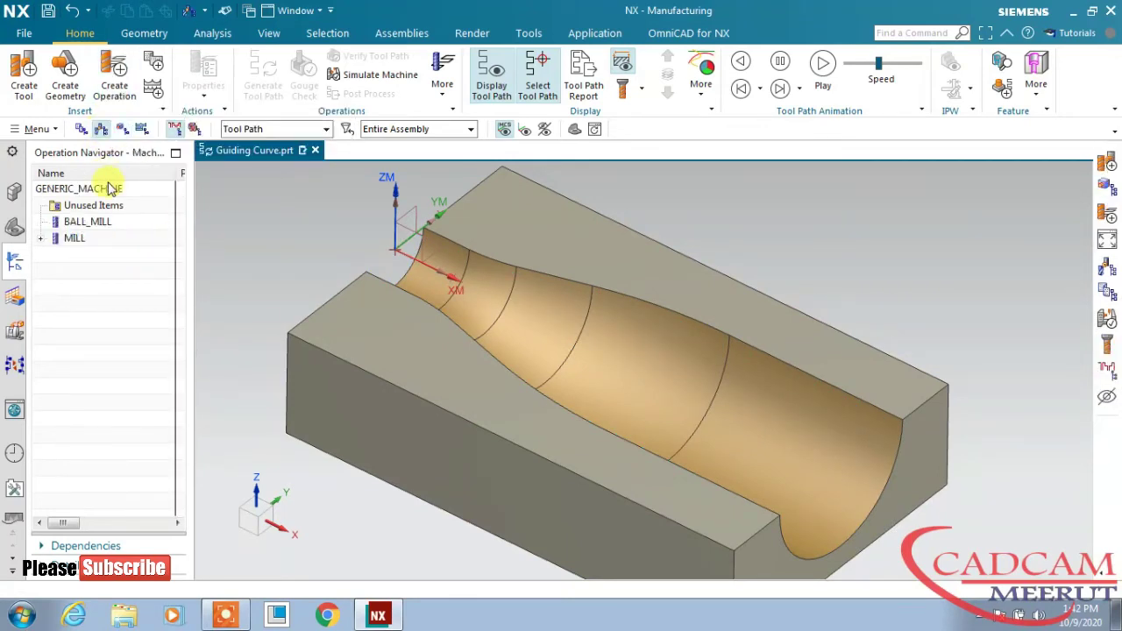
click(77, 223)
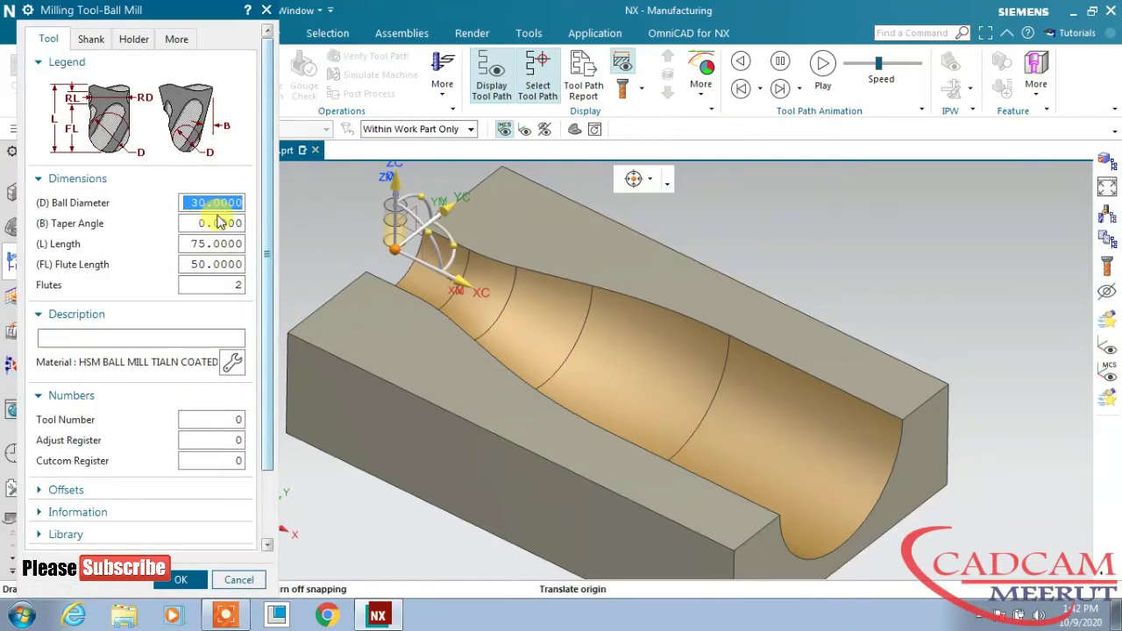
text(40)
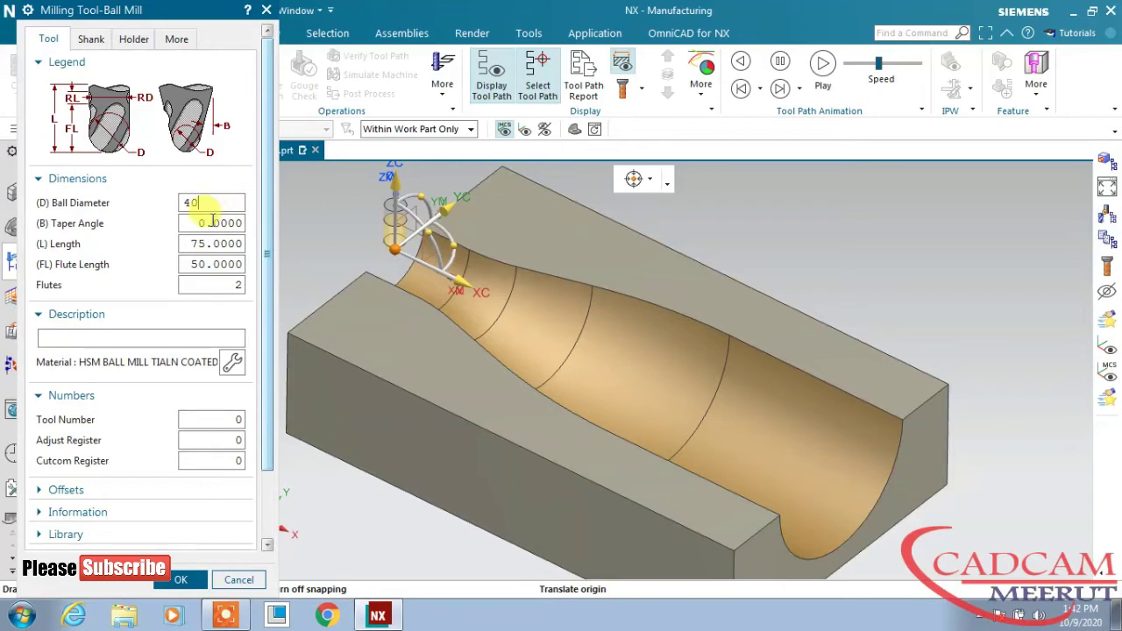
click(212, 223)
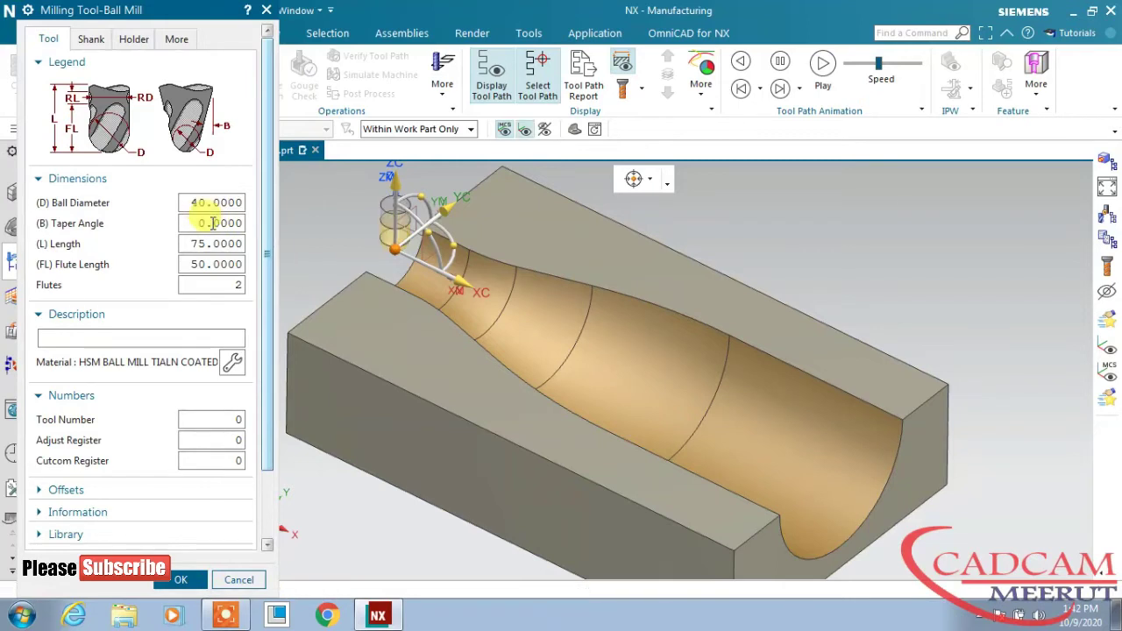
click(134, 38)
drag(271, 327, 263, 444)
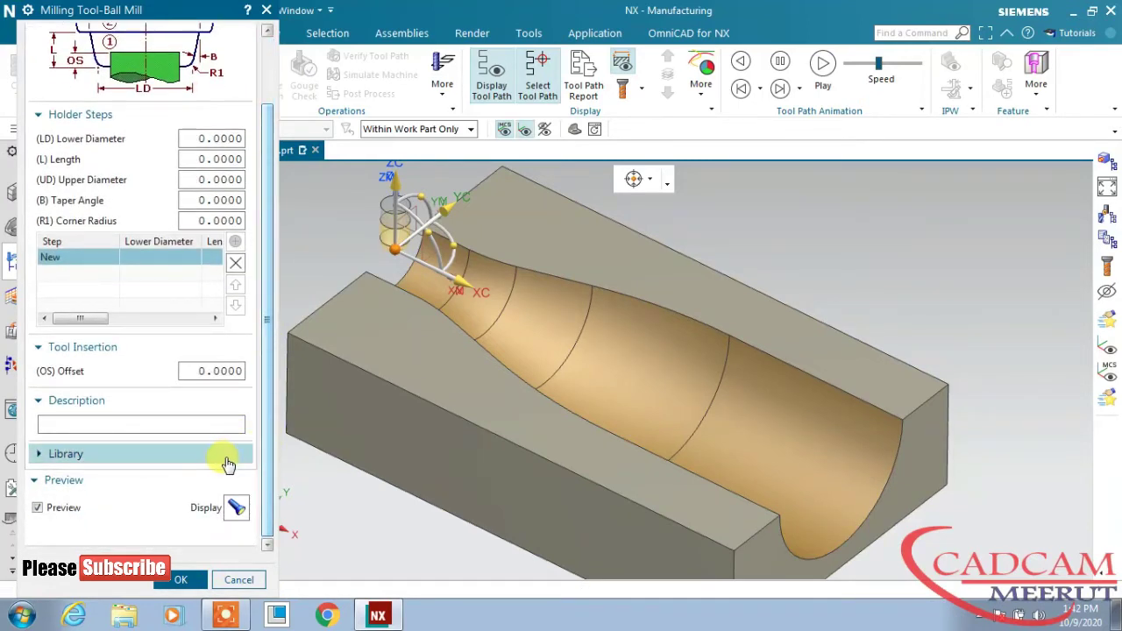
click(226, 458)
click(231, 499)
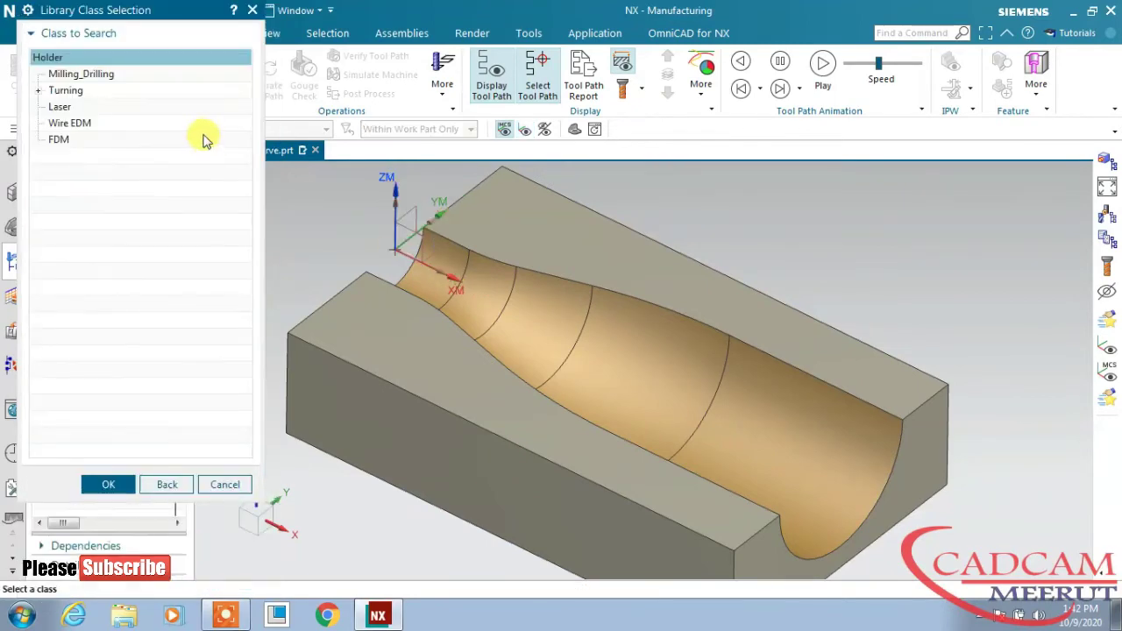
click(91, 77)
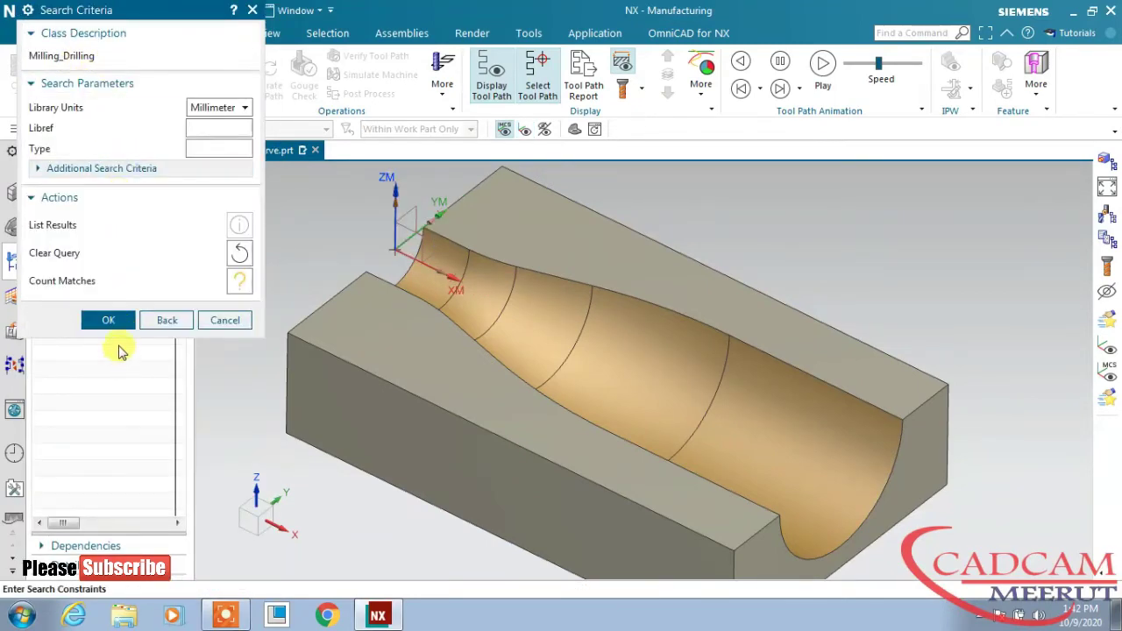
click(105, 320)
double_click(88, 207)
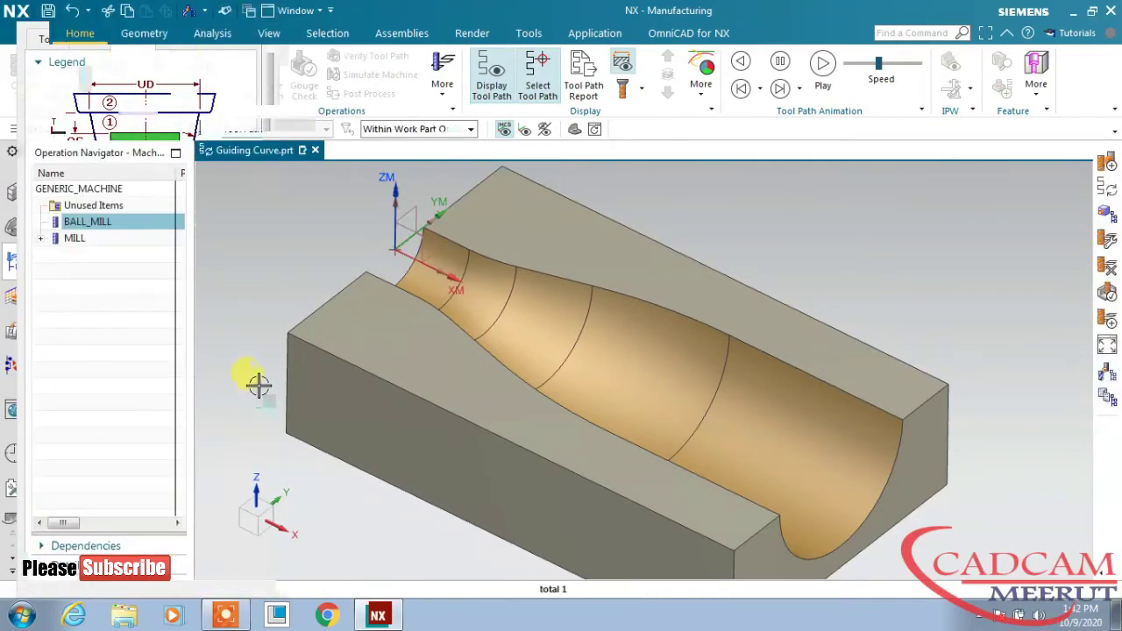
click(107, 65)
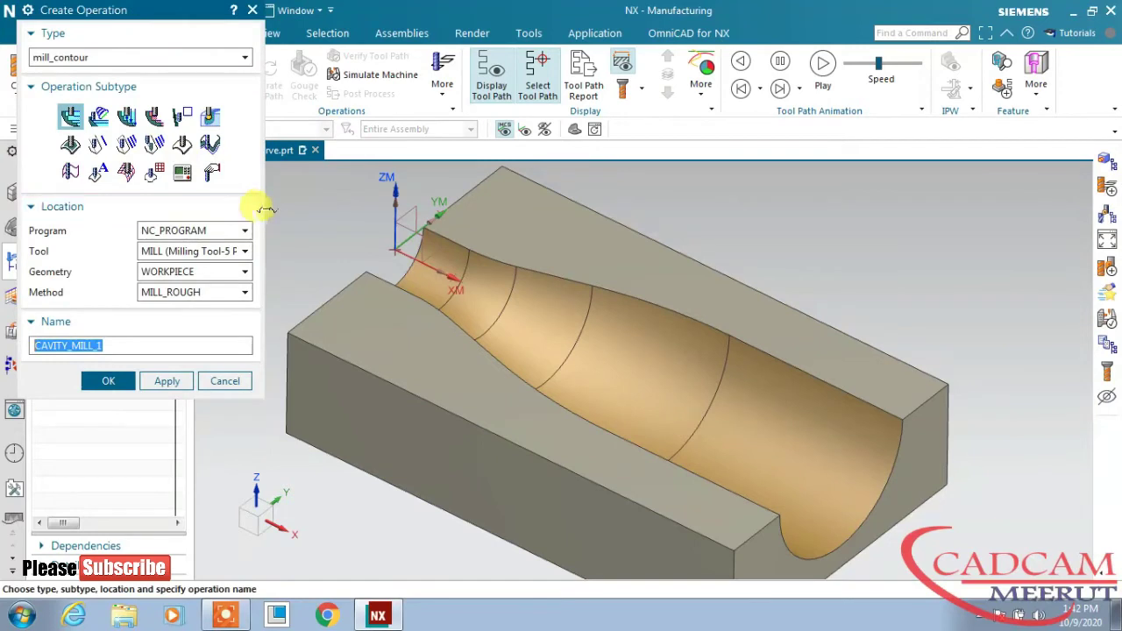
Step: Create a Contour Surface Area operation with tool BALL_MILL and method MILL_FINISH
click(155, 171)
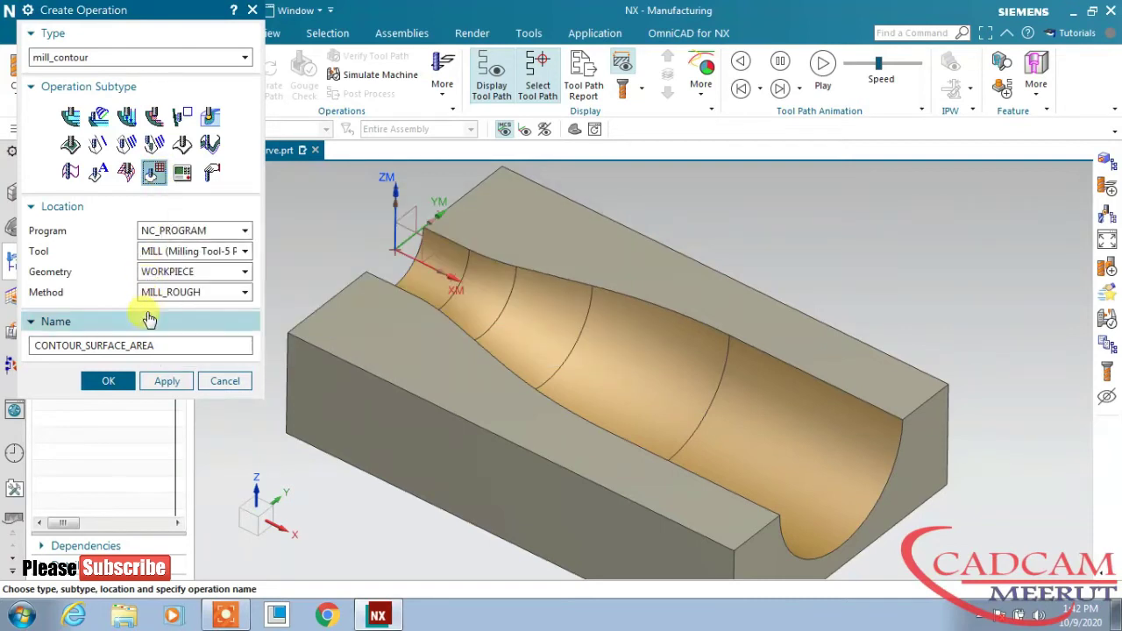
click(175, 252)
click(169, 284)
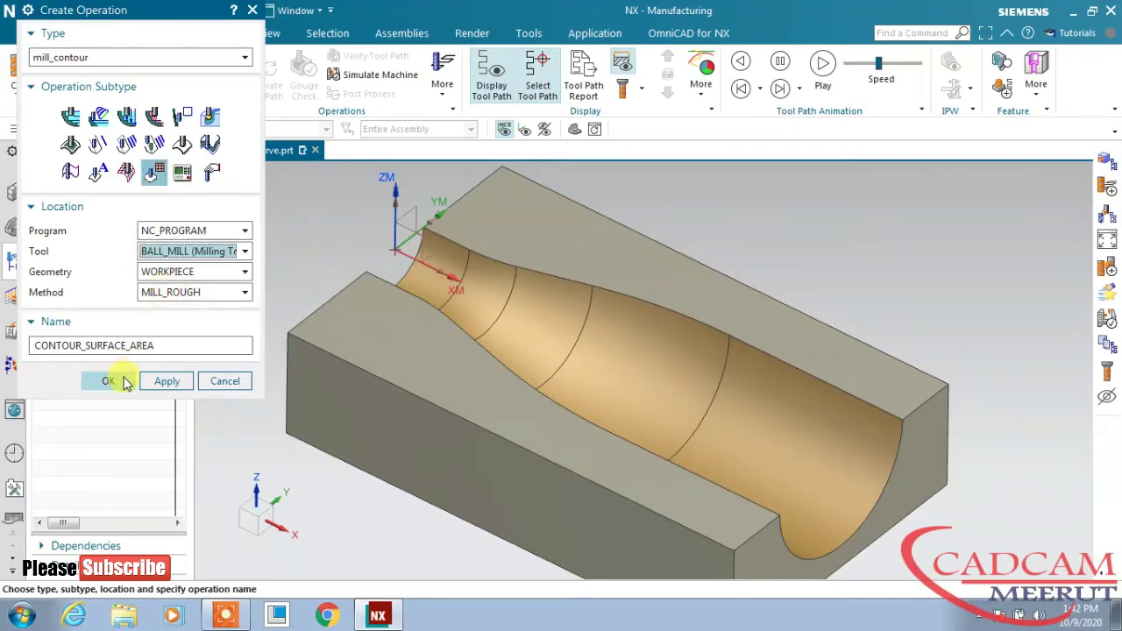
click(162, 293)
click(165, 324)
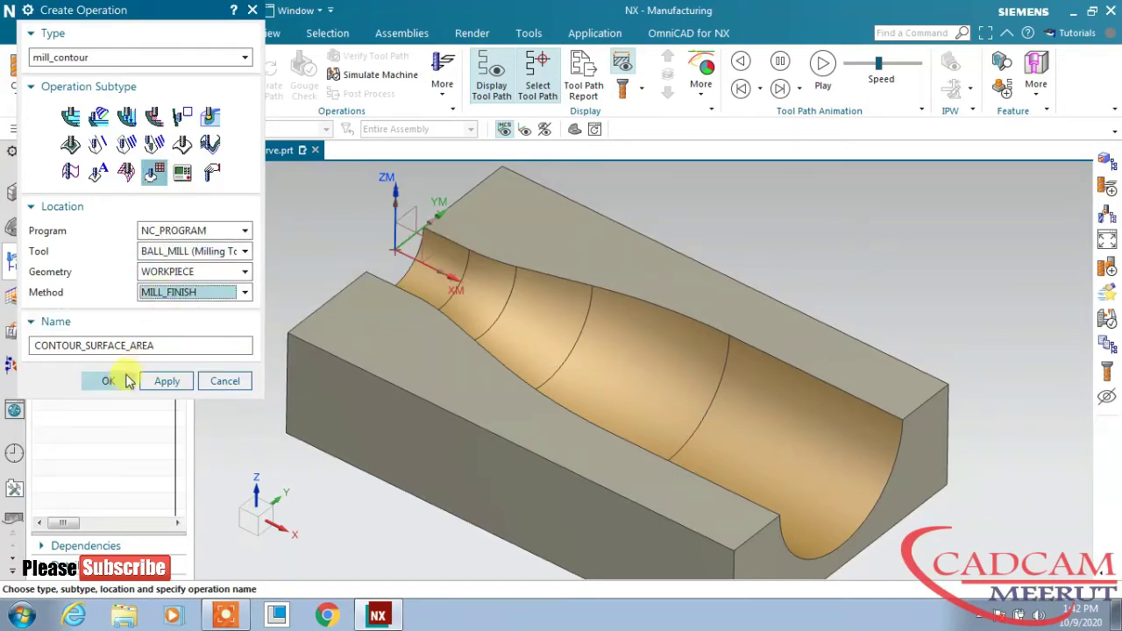
click(125, 386)
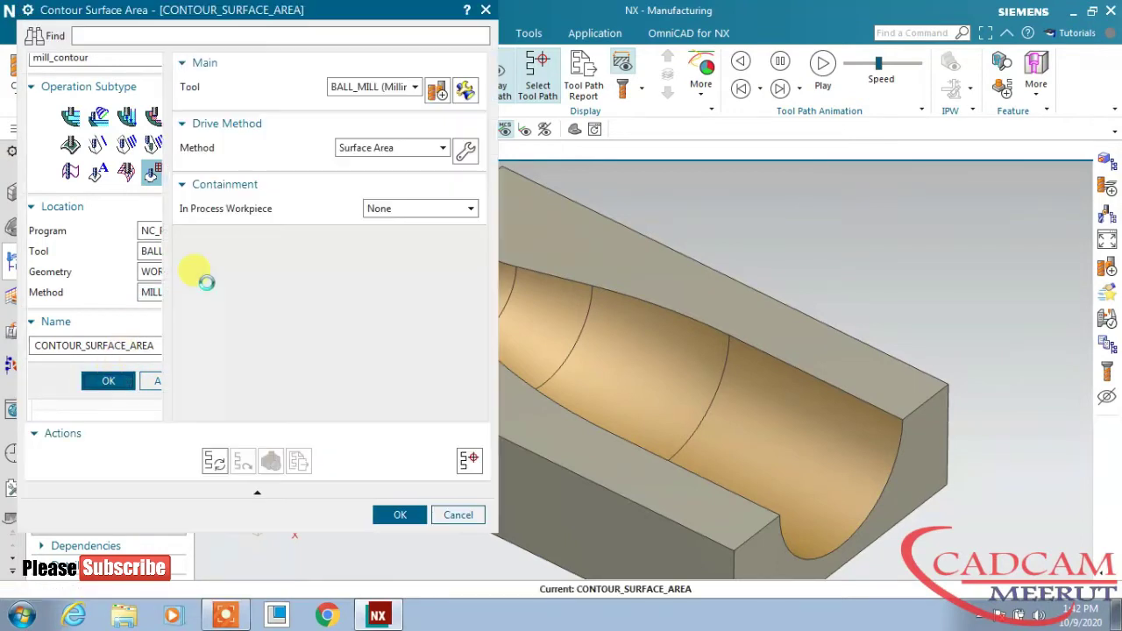
Step: Change the operation's drive method to Guiding Curve and accept the reset warning
click(379, 149)
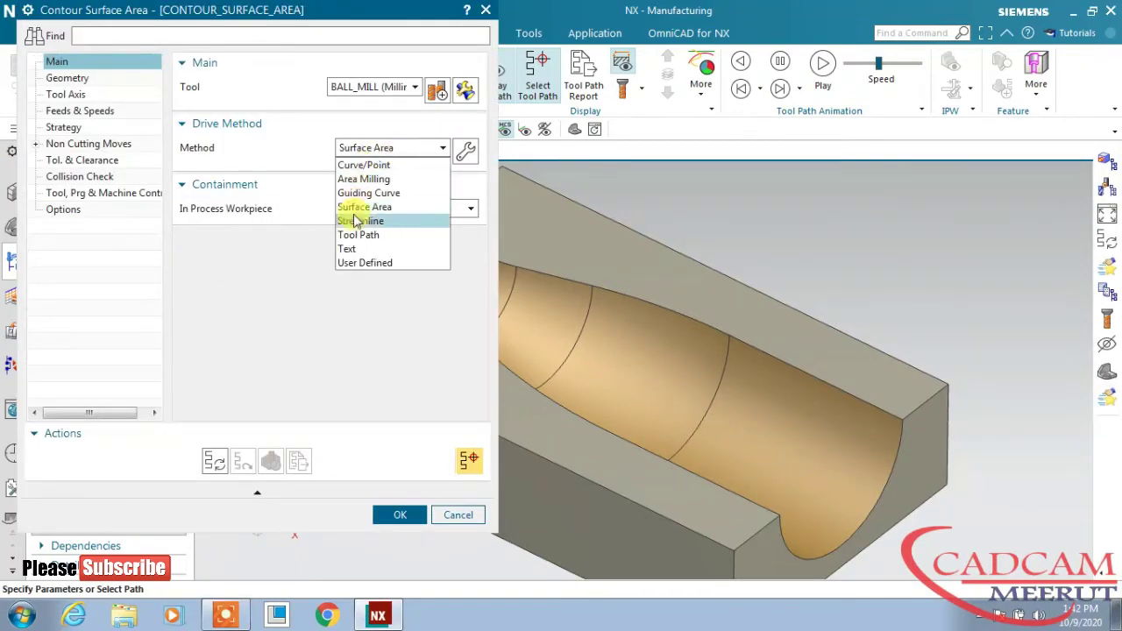
click(363, 194)
click(430, 334)
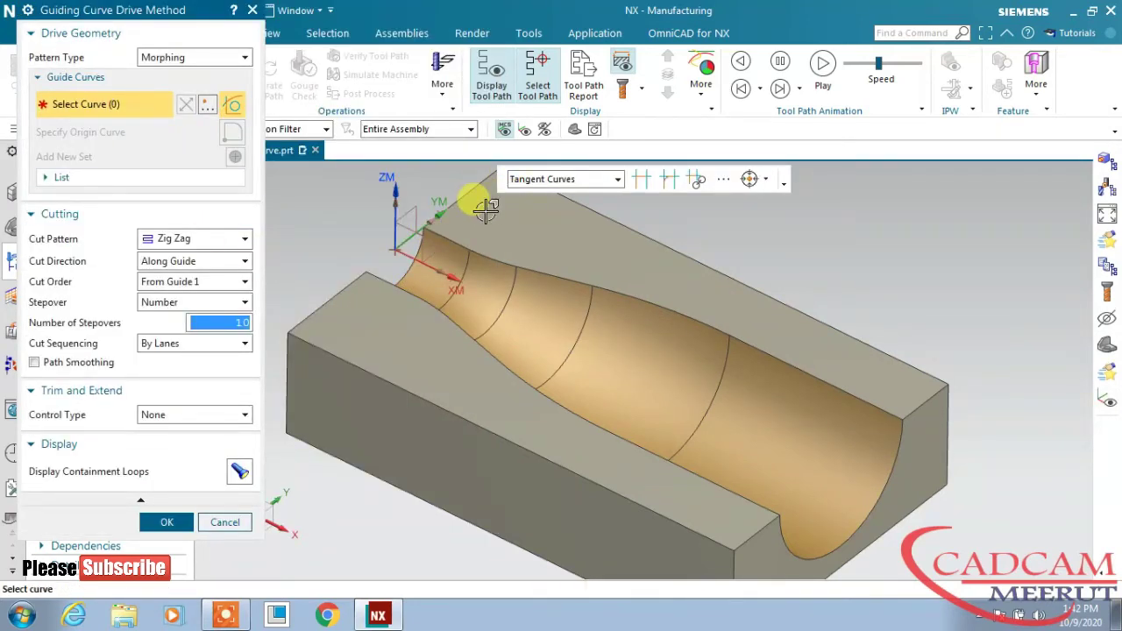
Step: Pick the cavity's upper and lower edge chains as two separate guide curve sets
click(436, 231)
click(235, 156)
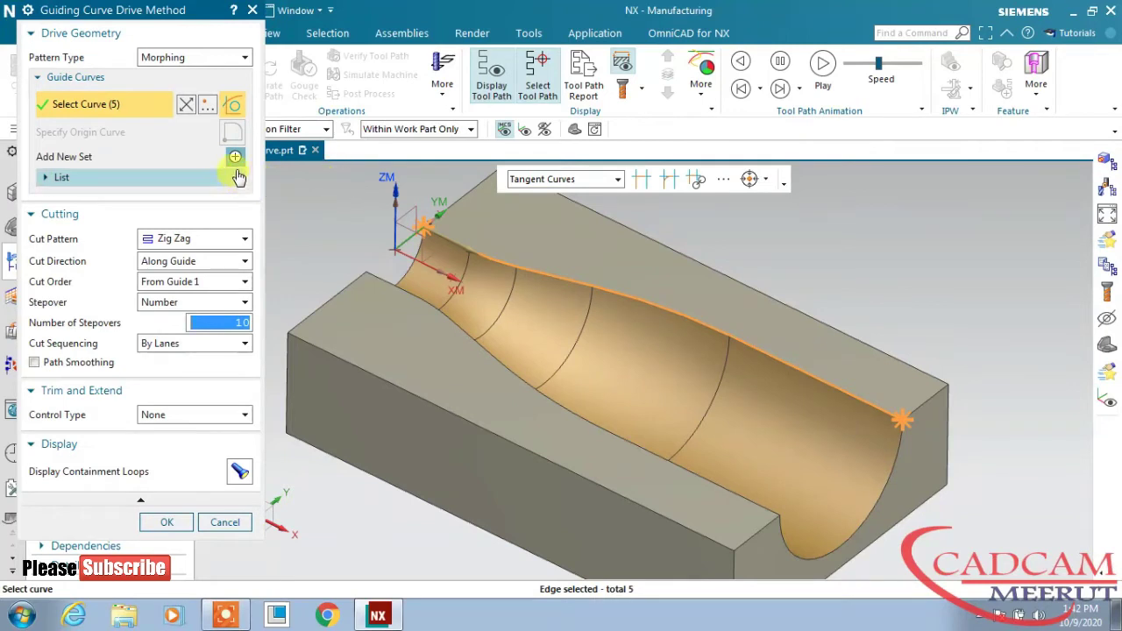
click(386, 277)
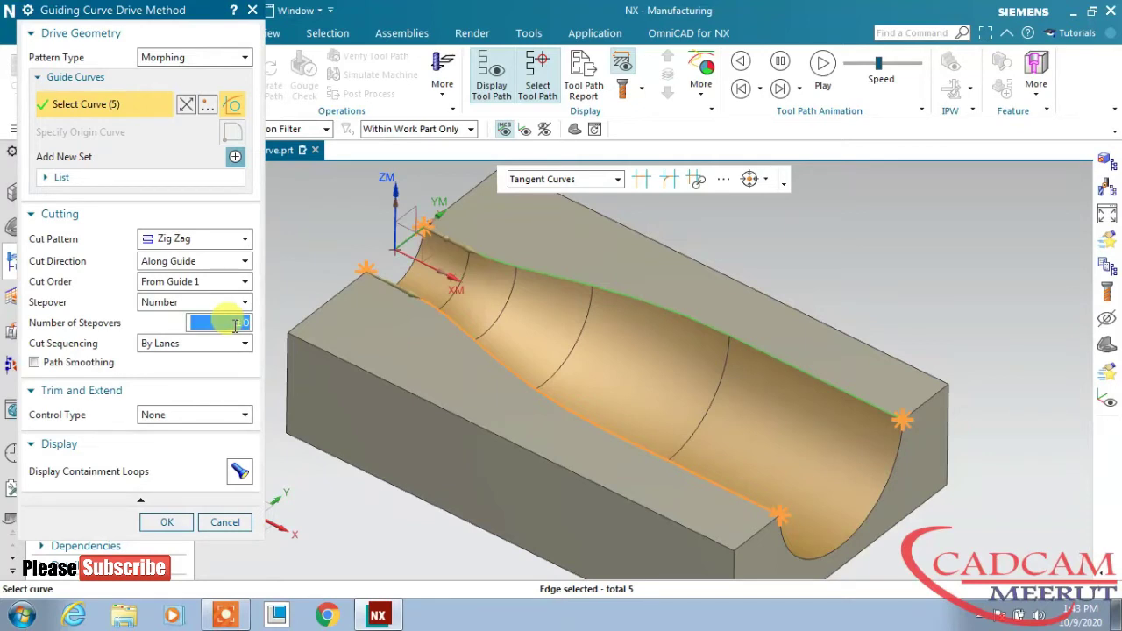
text(25)
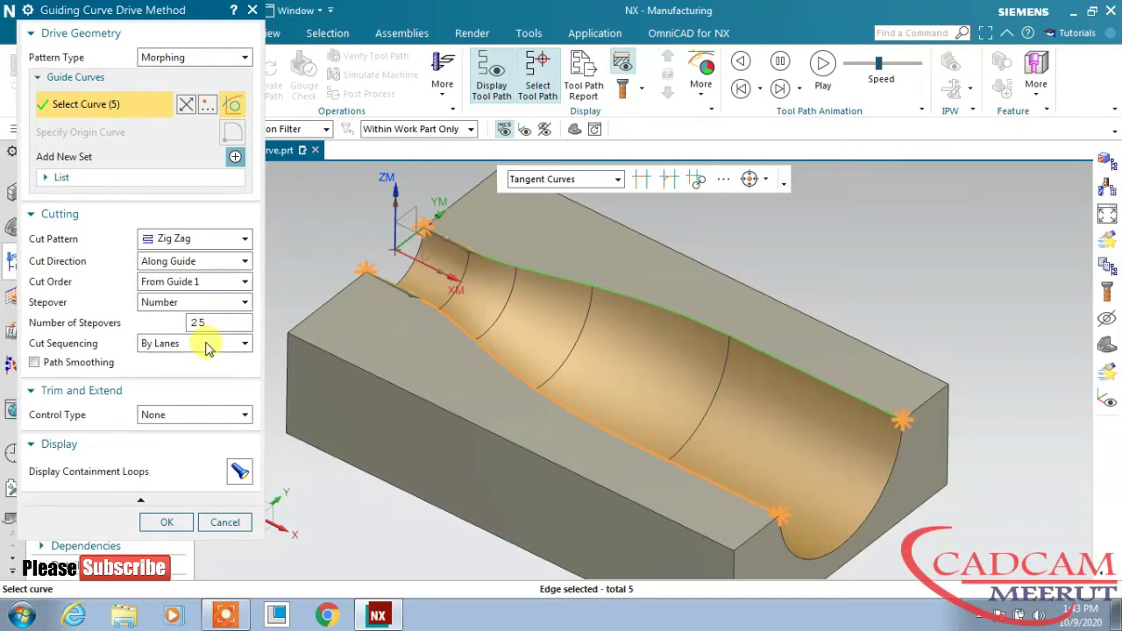
Step: Keep cut sequencing at By Lanes with 25 stepovers in the Guiding Curve drive
click(207, 349)
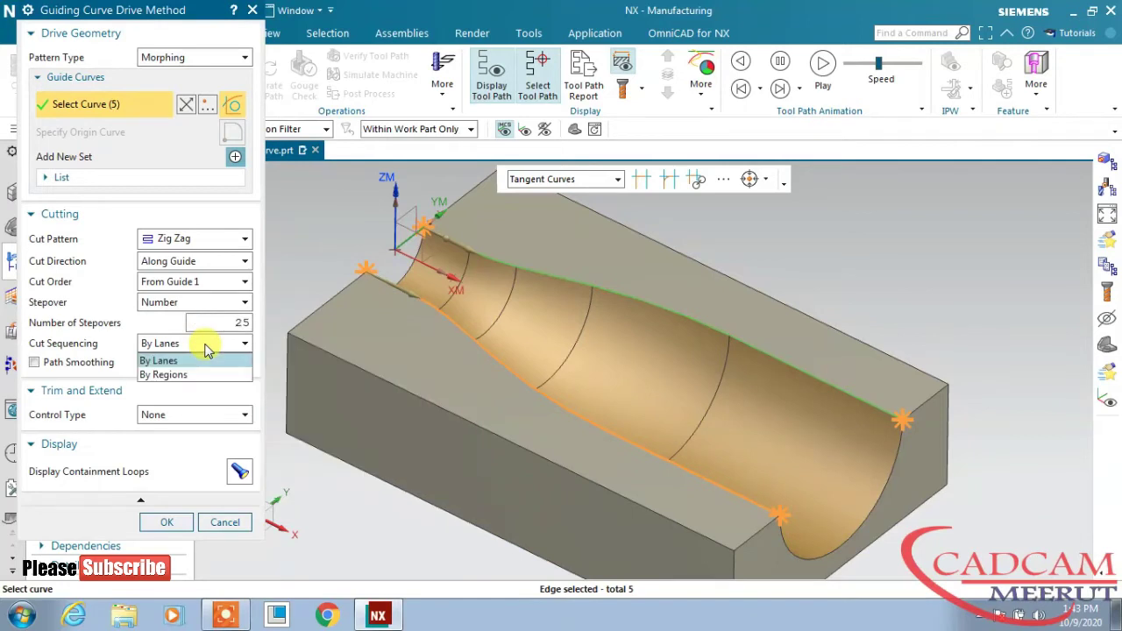
click(207, 349)
mouse_move(187, 344)
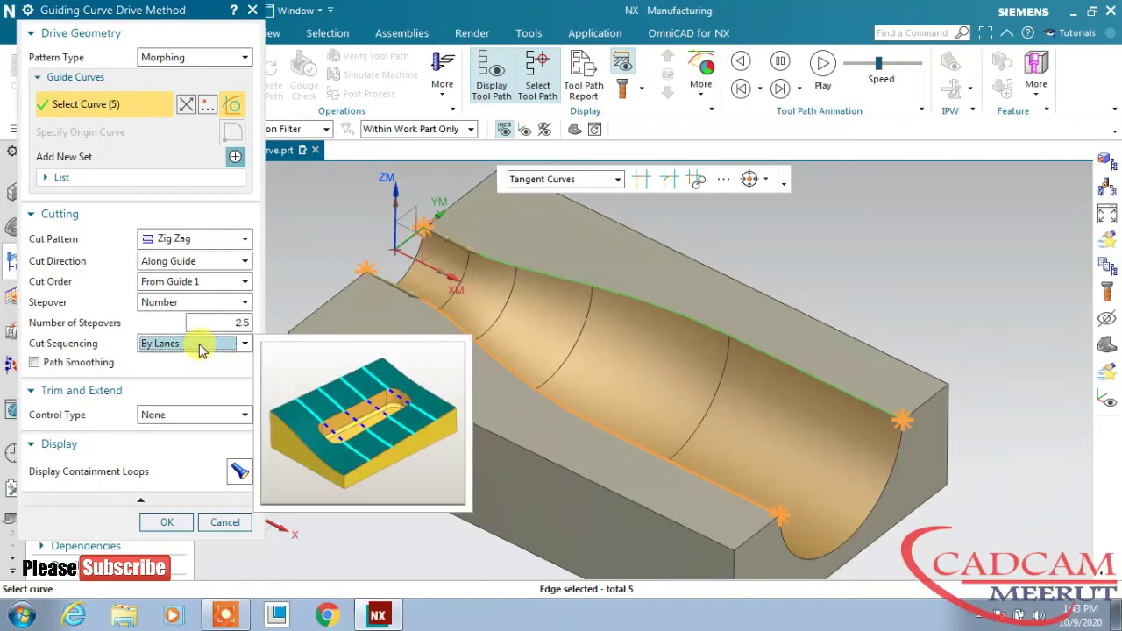
click(200, 349)
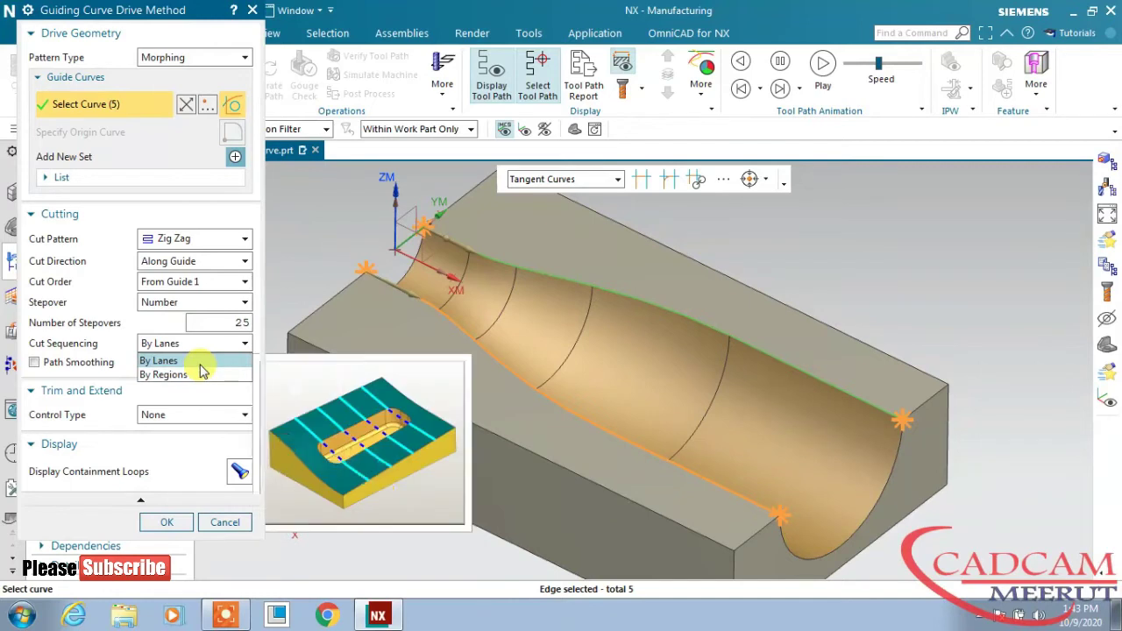
click(197, 361)
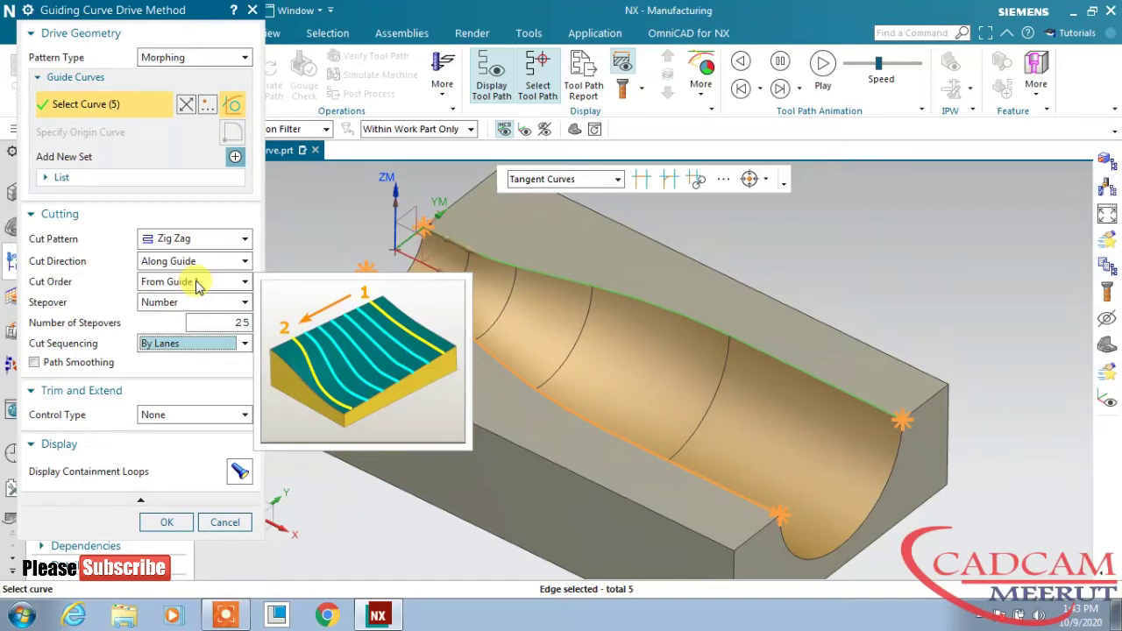
mouse_move(187, 261)
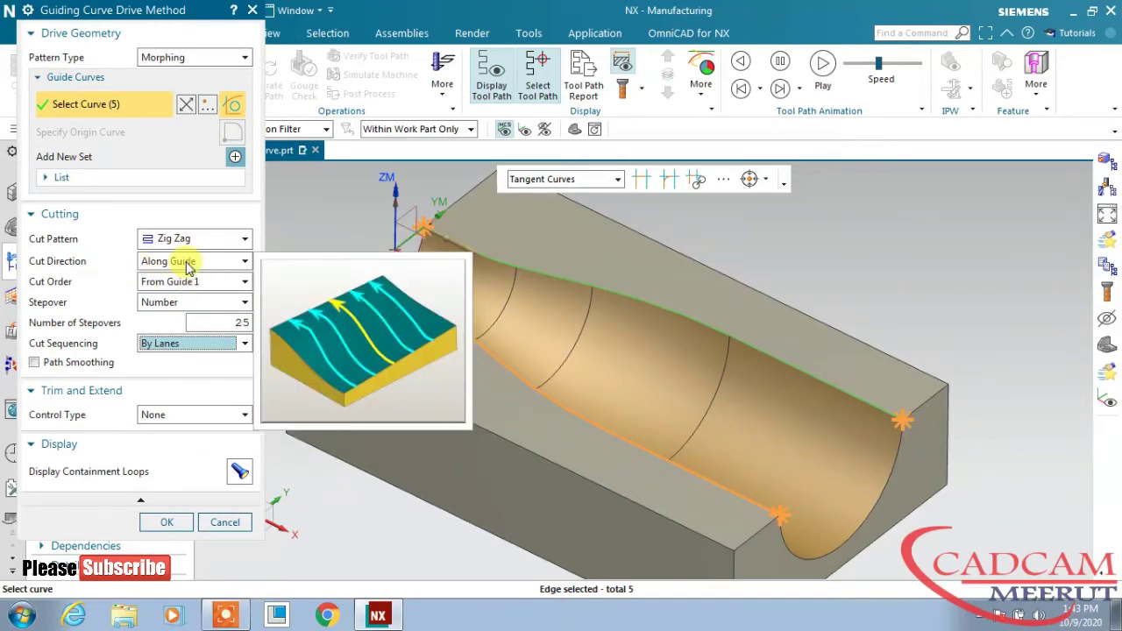
Step: Keep the Along Guide cut direction and From Guide 1 cut order, then confirm the drive settings
click(187, 267)
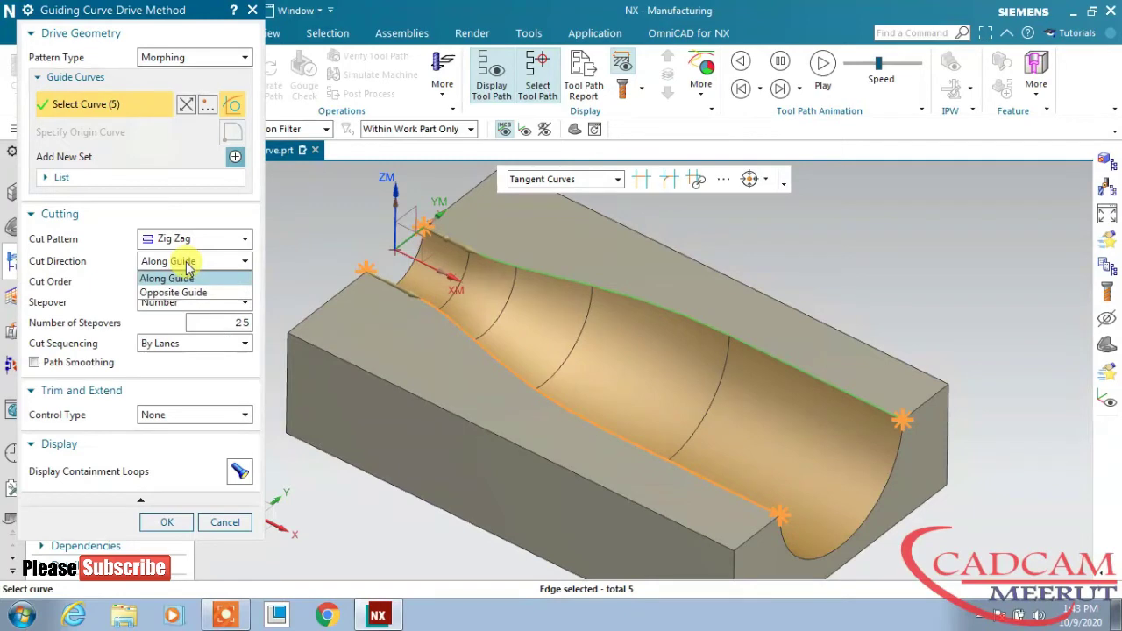
click(186, 276)
mouse_move(187, 261)
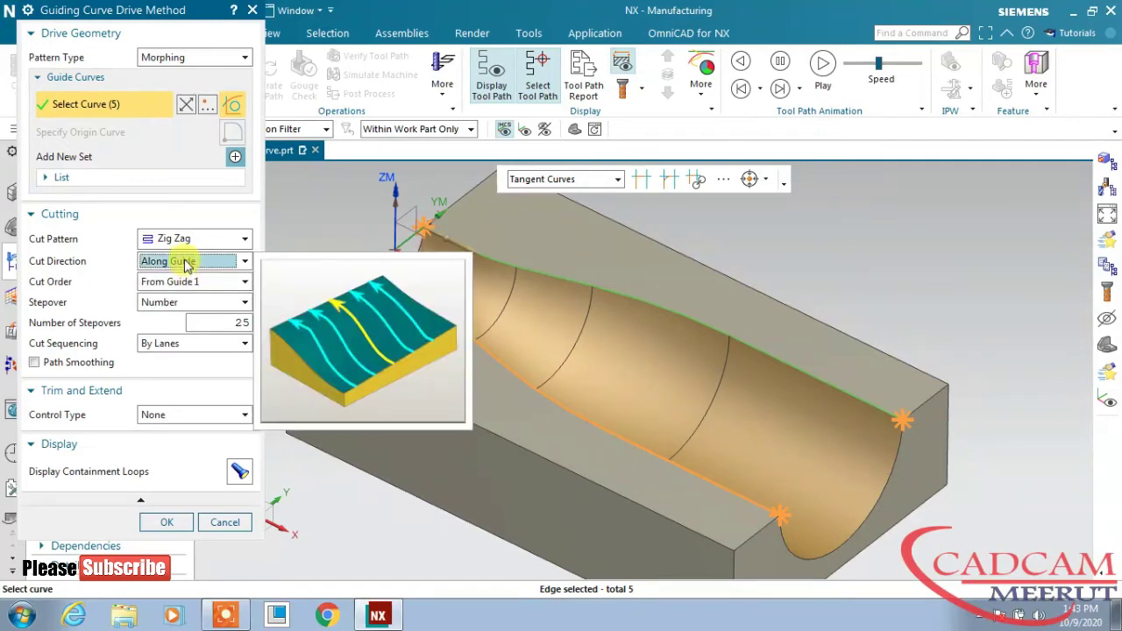
click(187, 264)
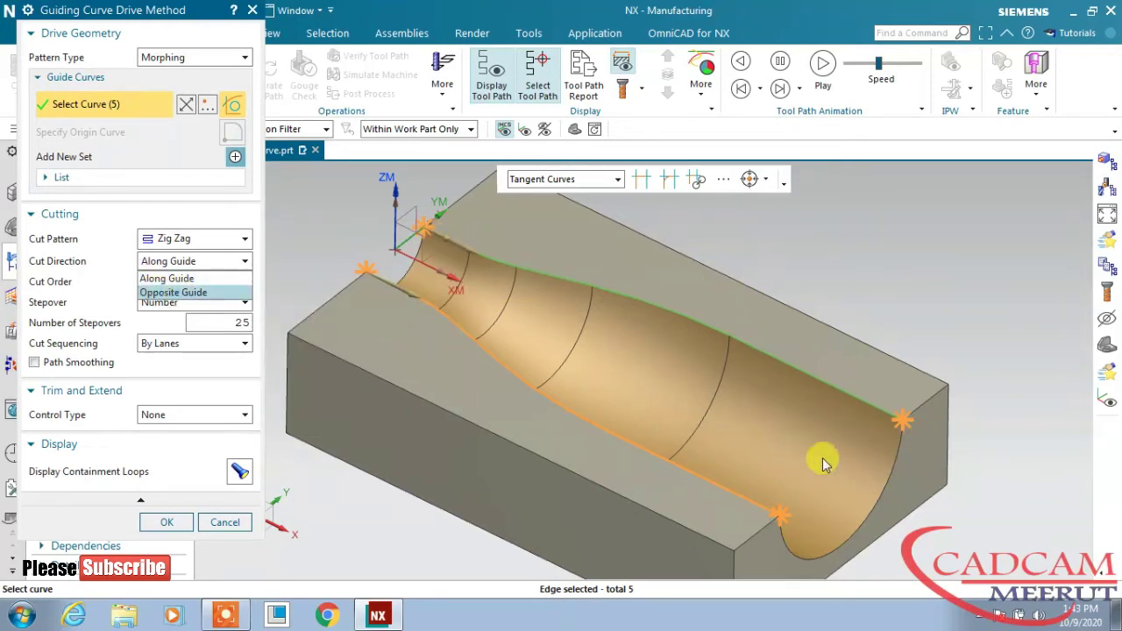
click(146, 260)
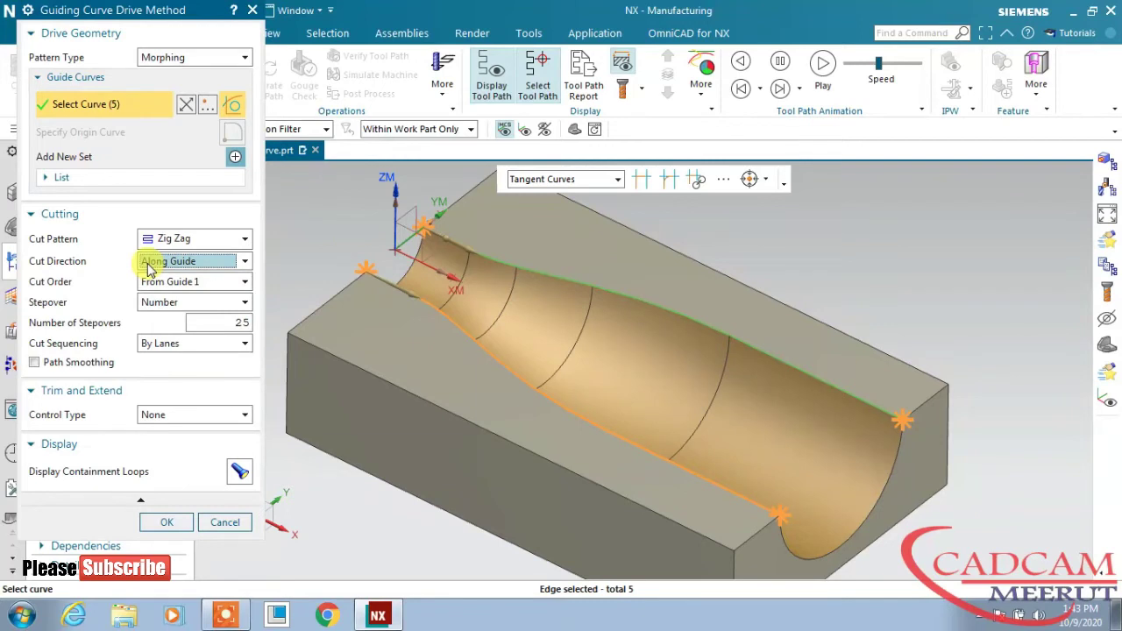
mouse_move(193, 281)
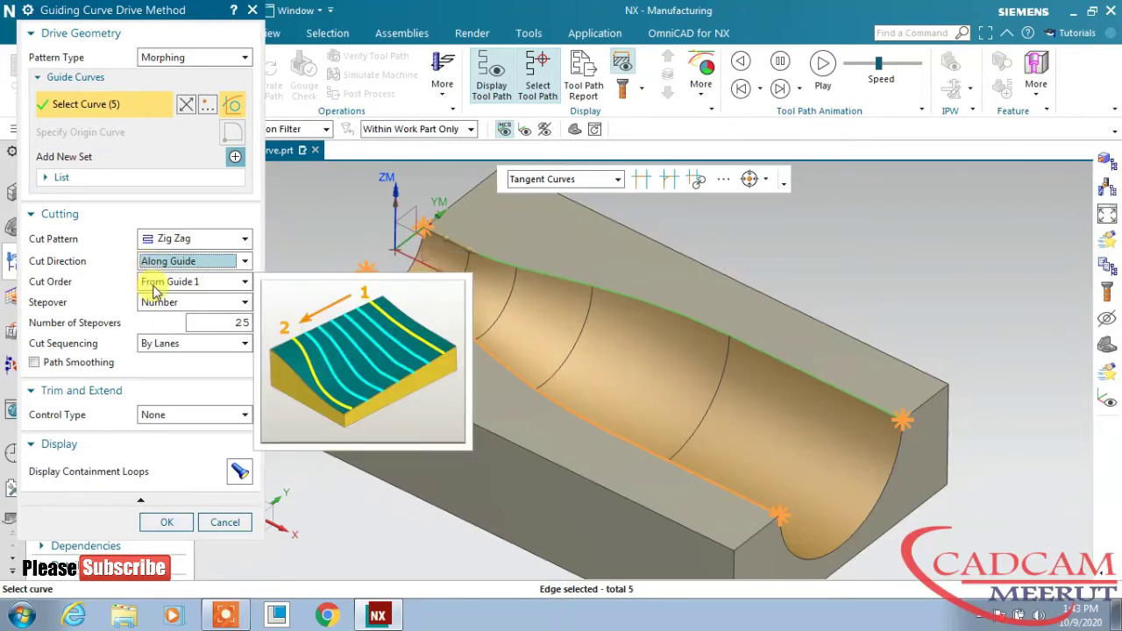
click(154, 284)
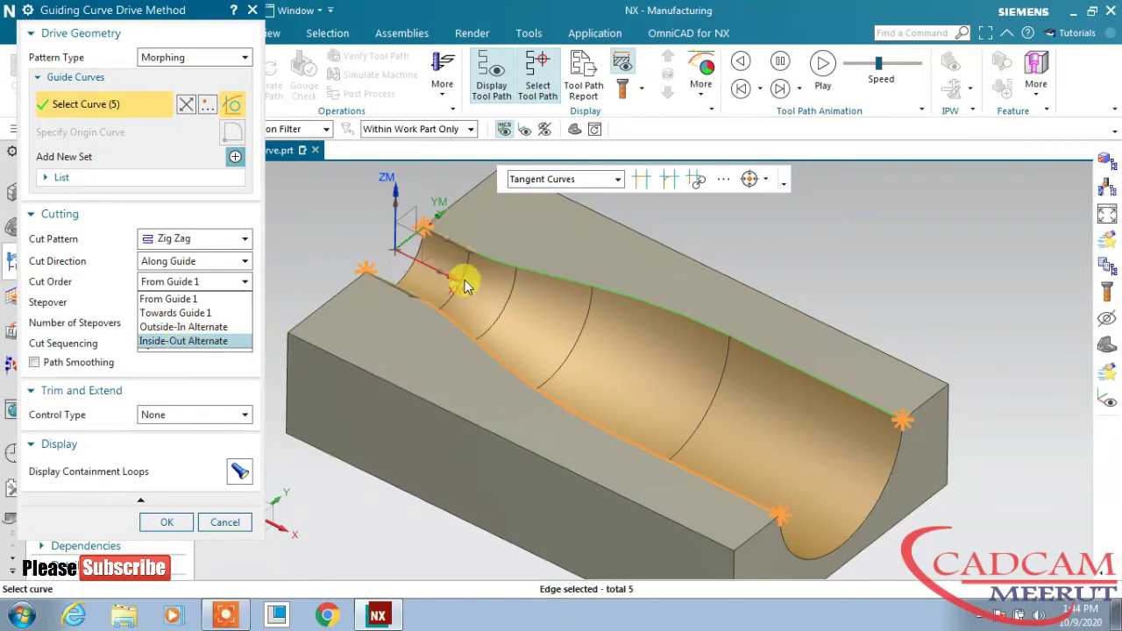
click(188, 300)
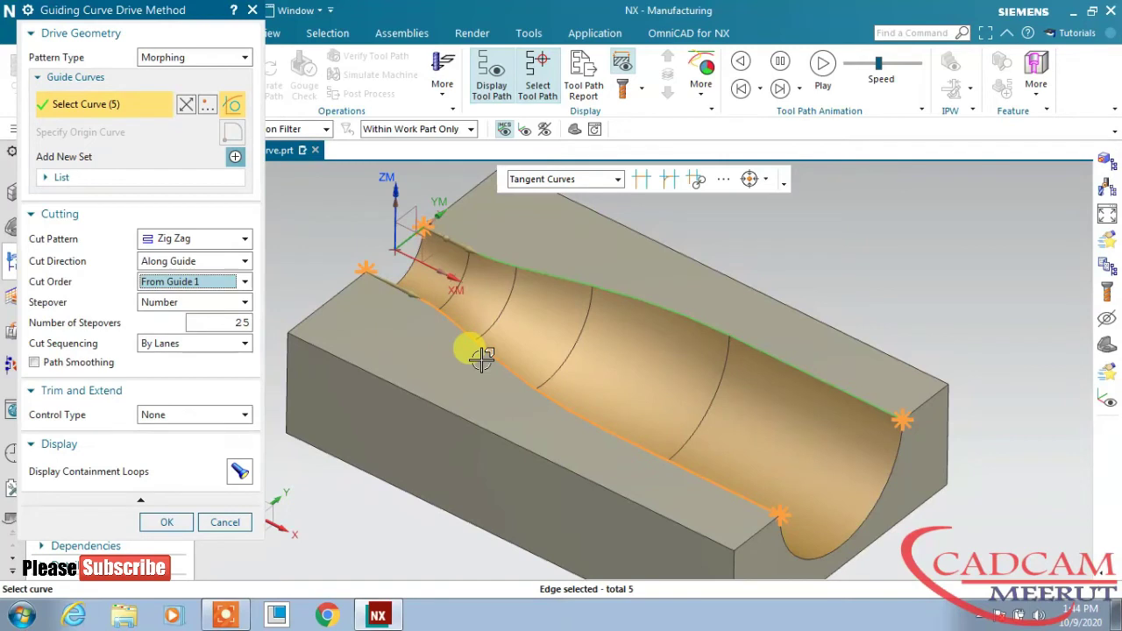
click(167, 523)
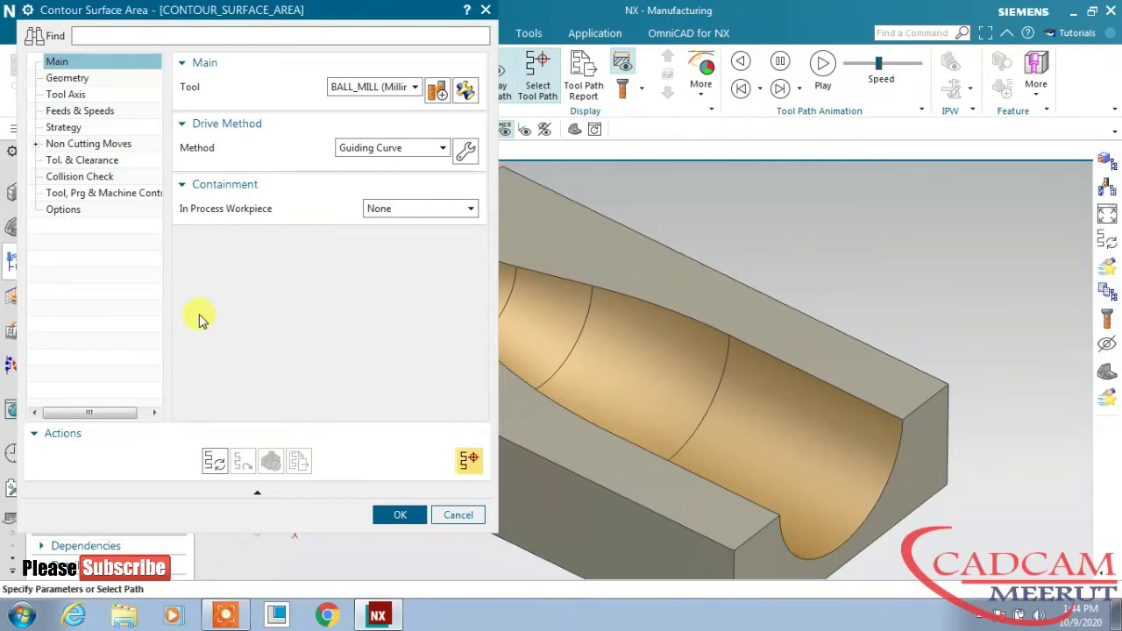
Step: Specify the cut area as the five bottle-channel faces, from the neck to the far end
click(68, 78)
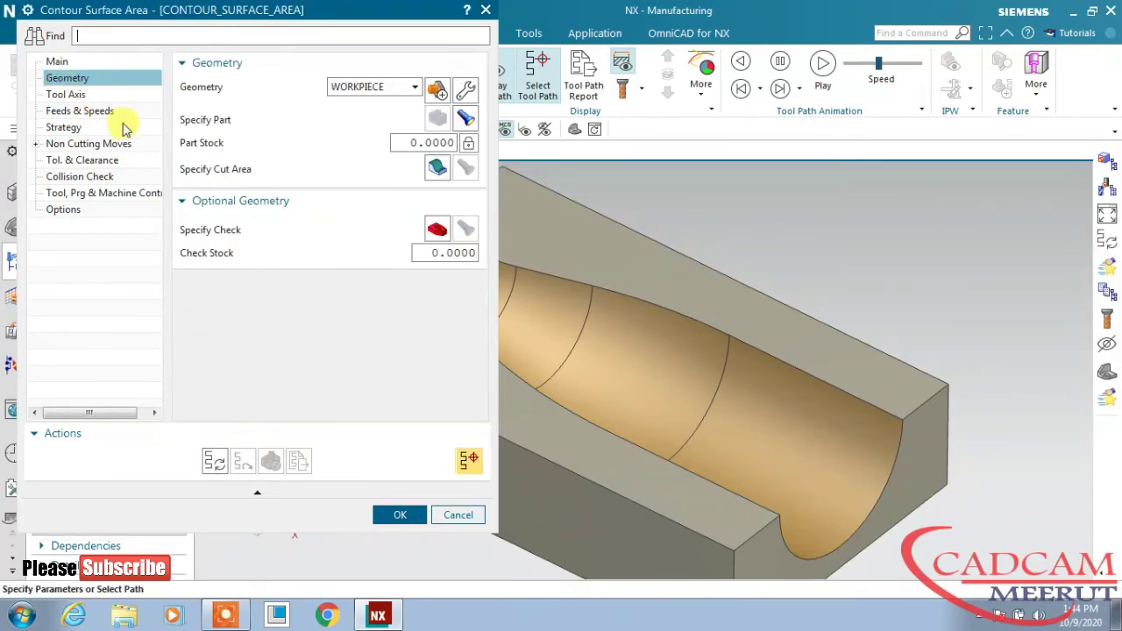
click(435, 167)
click(430, 263)
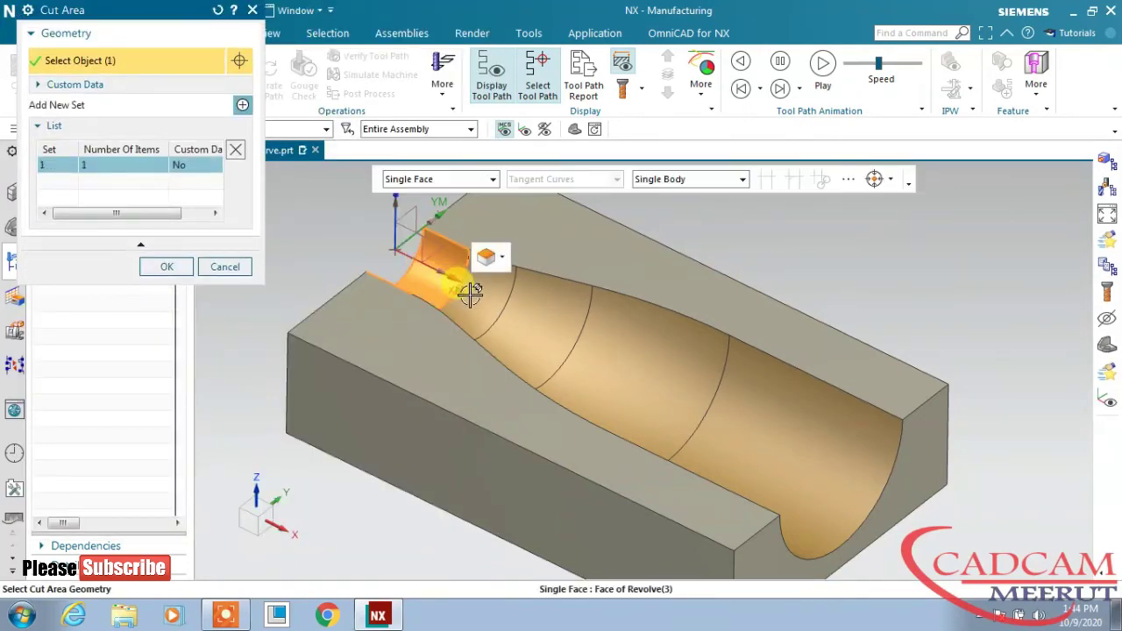
click(469, 285)
click(548, 325)
click(632, 351)
click(764, 401)
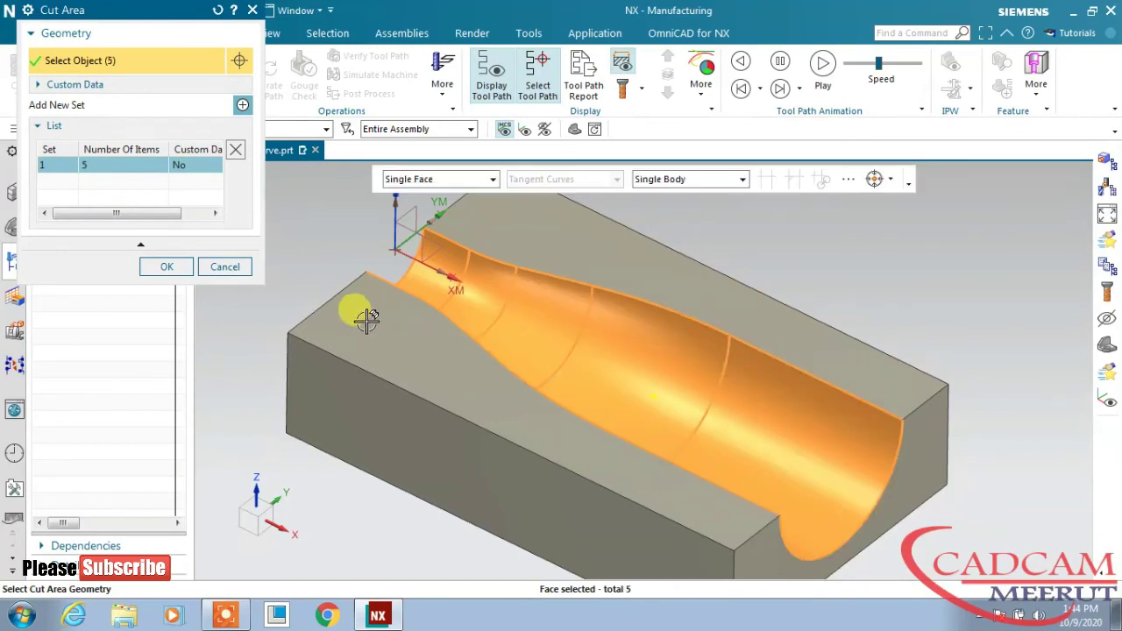
click(169, 268)
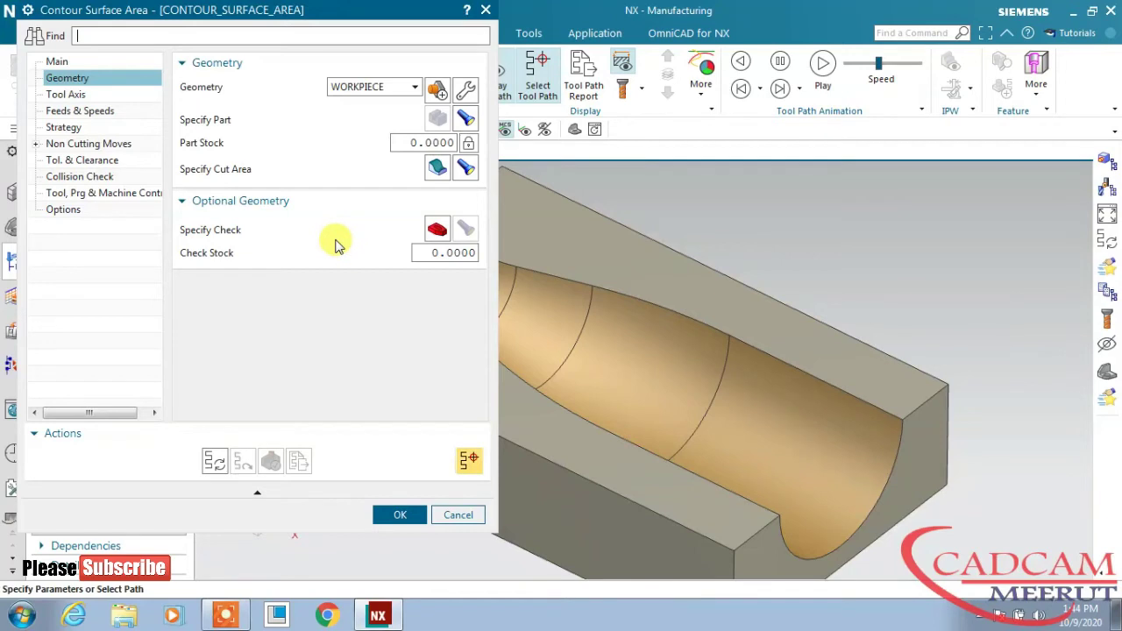
click(122, 95)
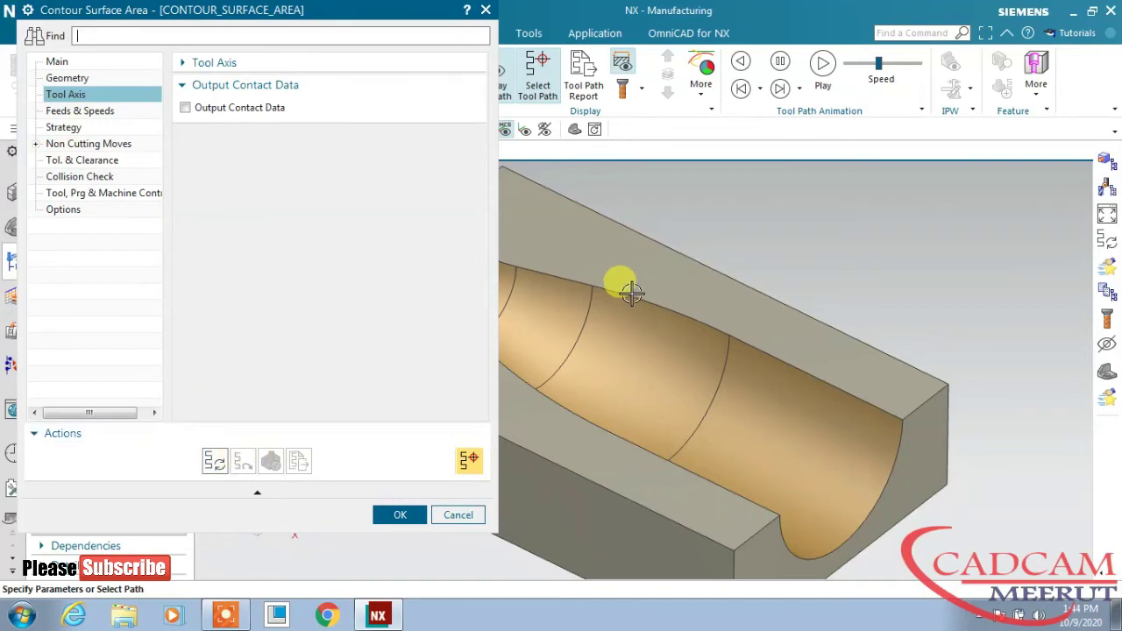
Step: Generate the CONTOUR_SURFACE_AREA finishing toolpath, inspect it, and accept the operation
middle_drag(630, 295, 721, 306)
click(216, 460)
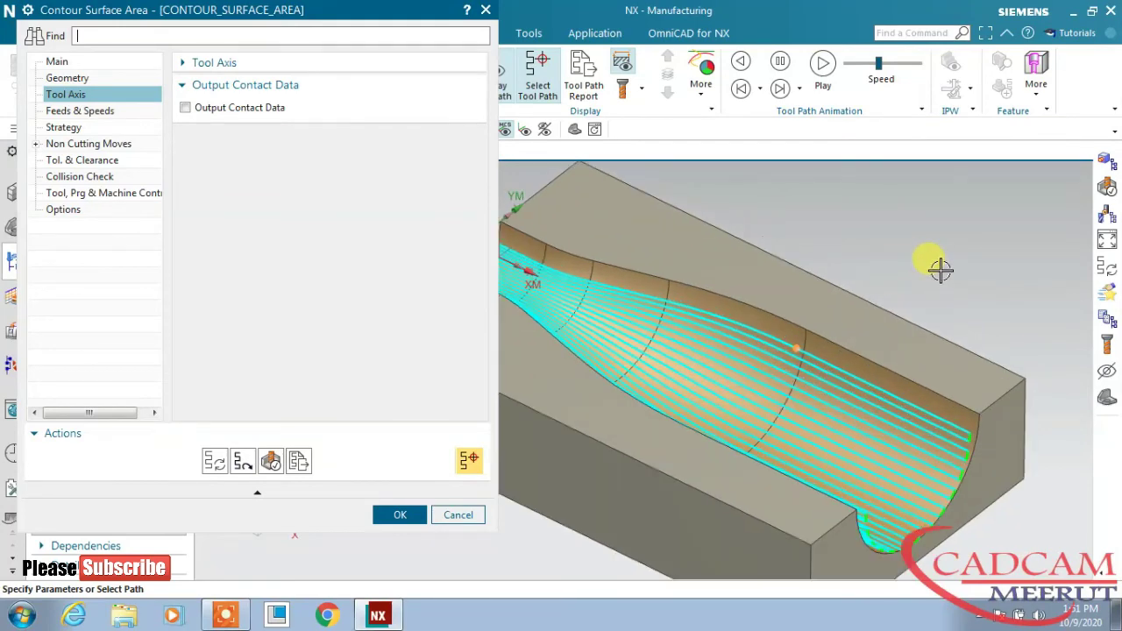
scroll(583, 279, down, 2)
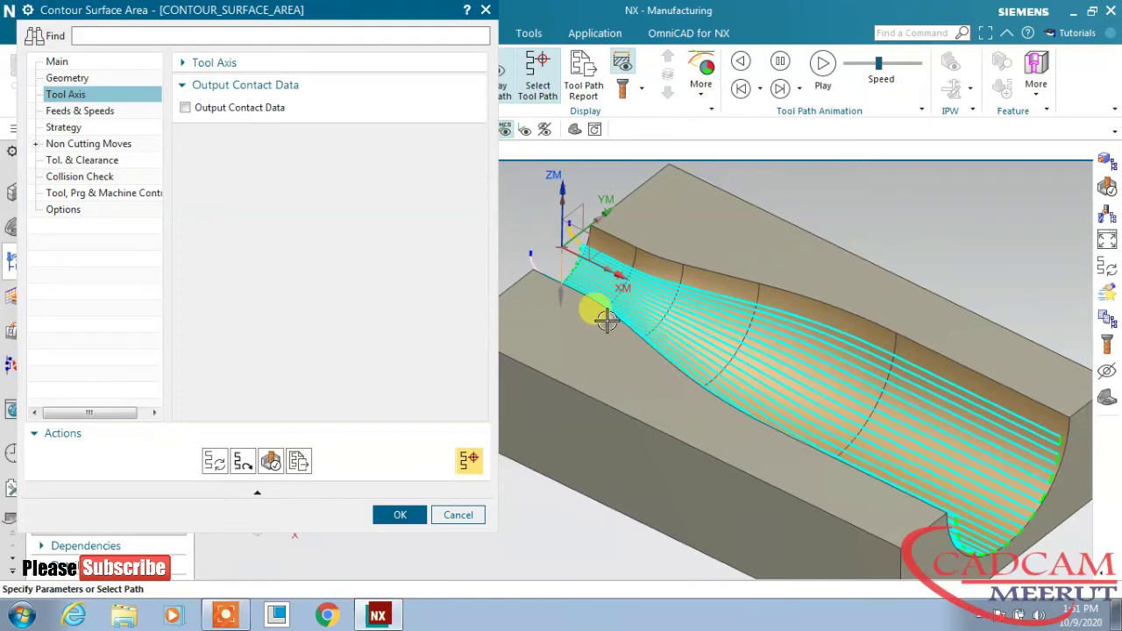
click(378, 514)
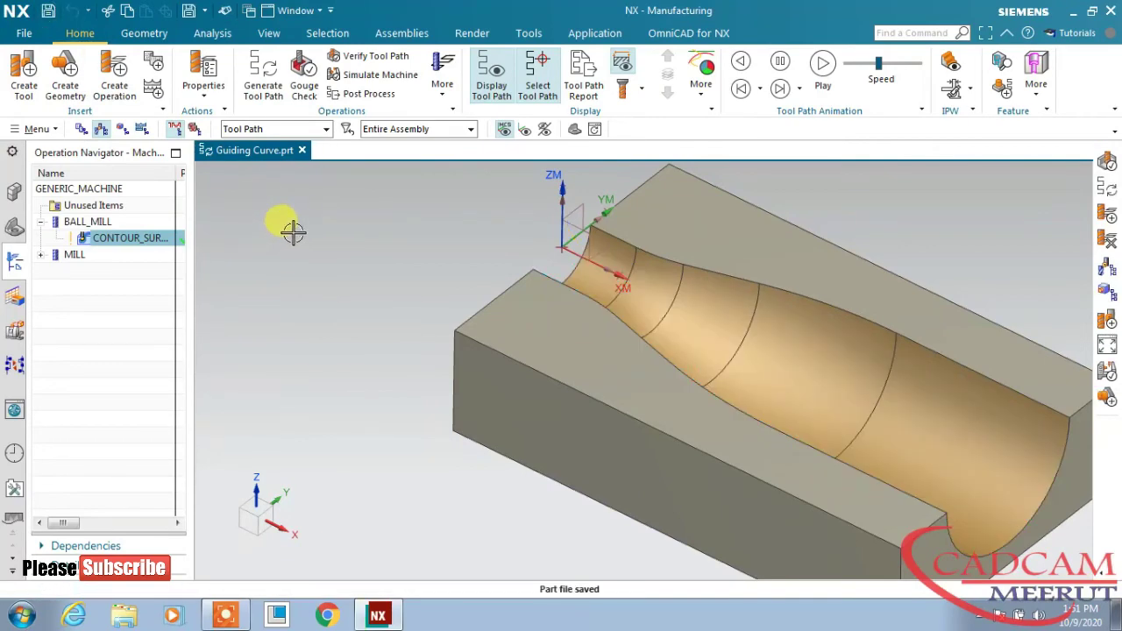
click(368, 55)
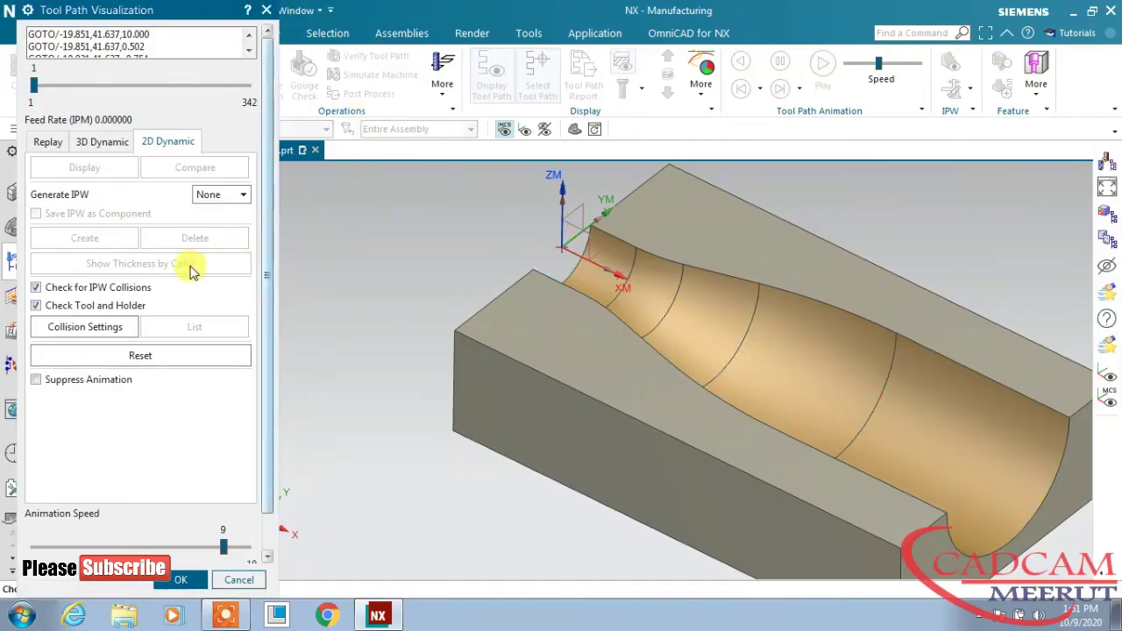
Step: Play the 2D Dynamic material-removal simulation through all 342 motions, then close verification
scroll(171, 342, down, 2)
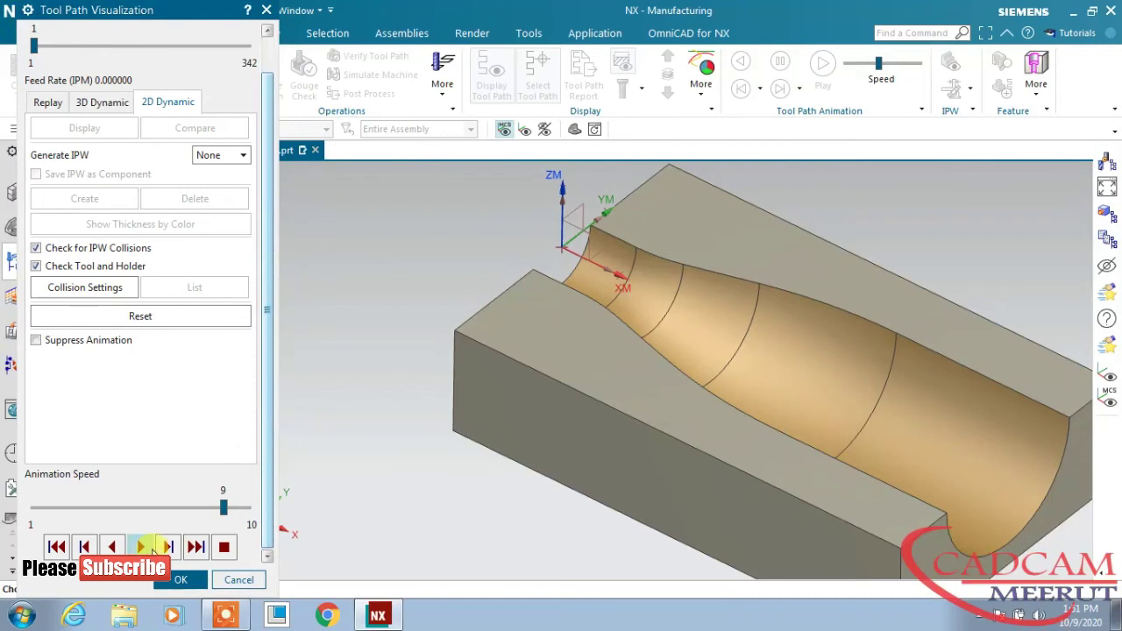
click(140, 546)
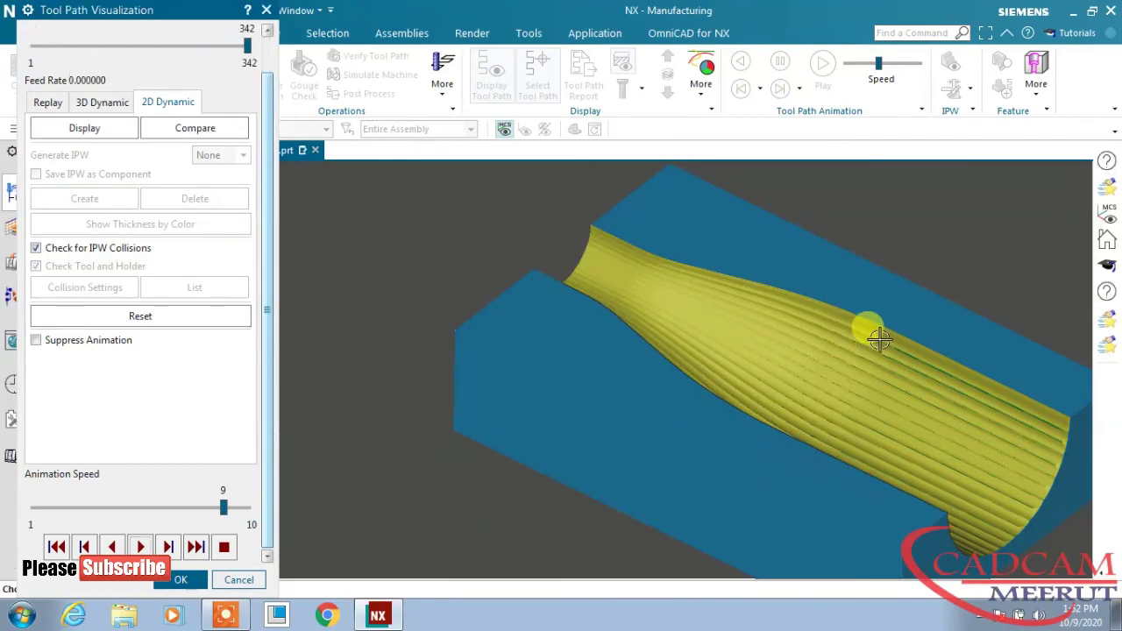
click(183, 584)
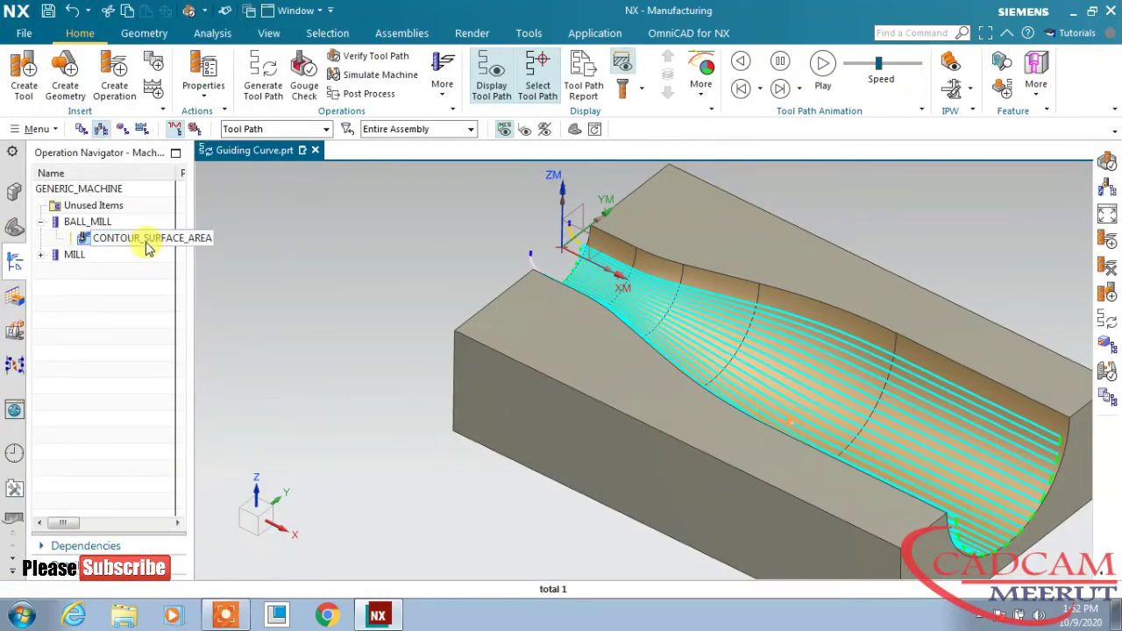
double_click(146, 242)
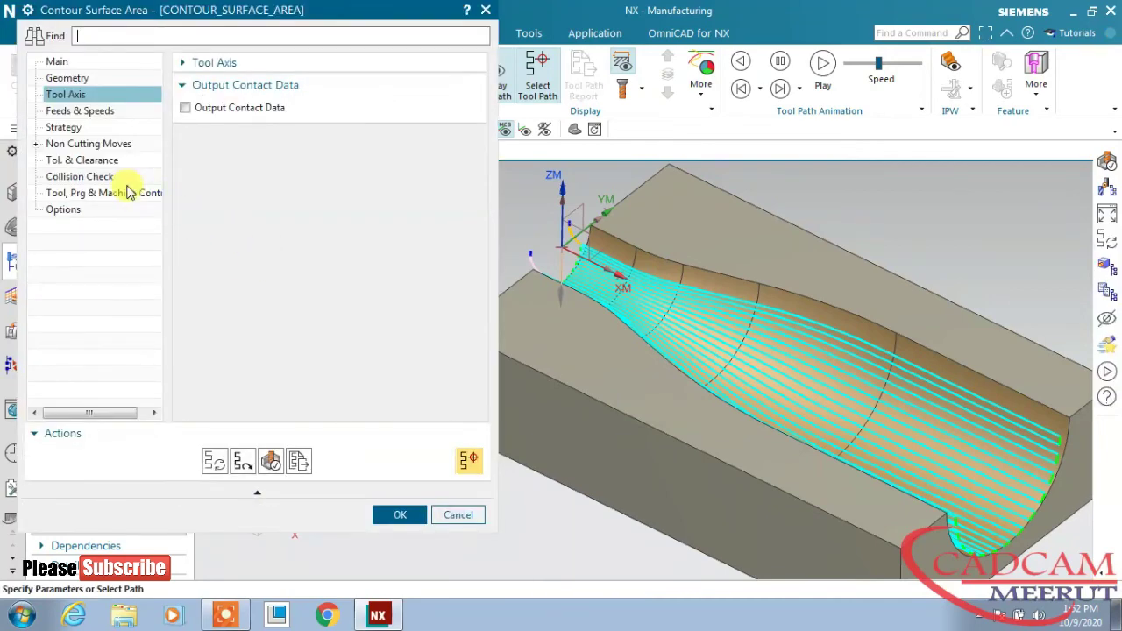
click(74, 79)
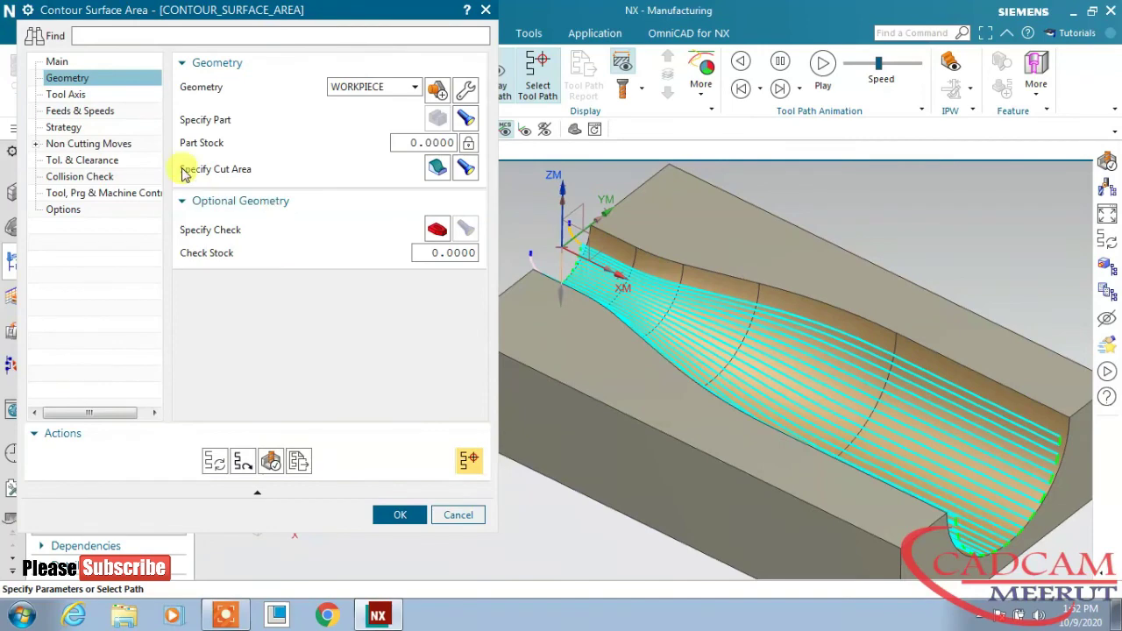
click(57, 62)
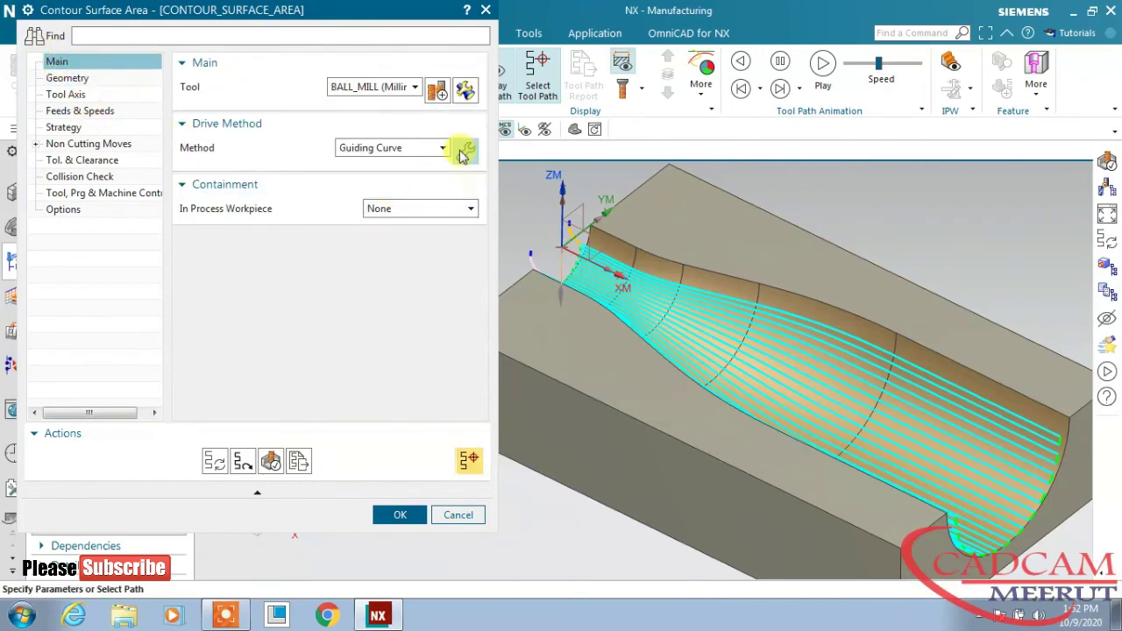
click(466, 150)
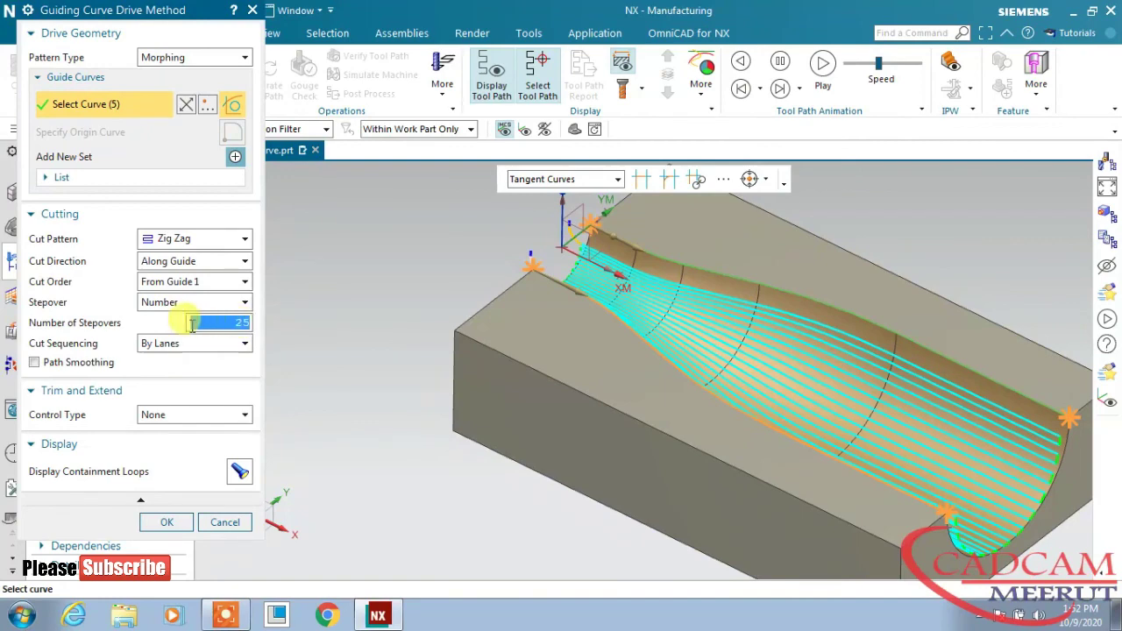
click(202, 519)
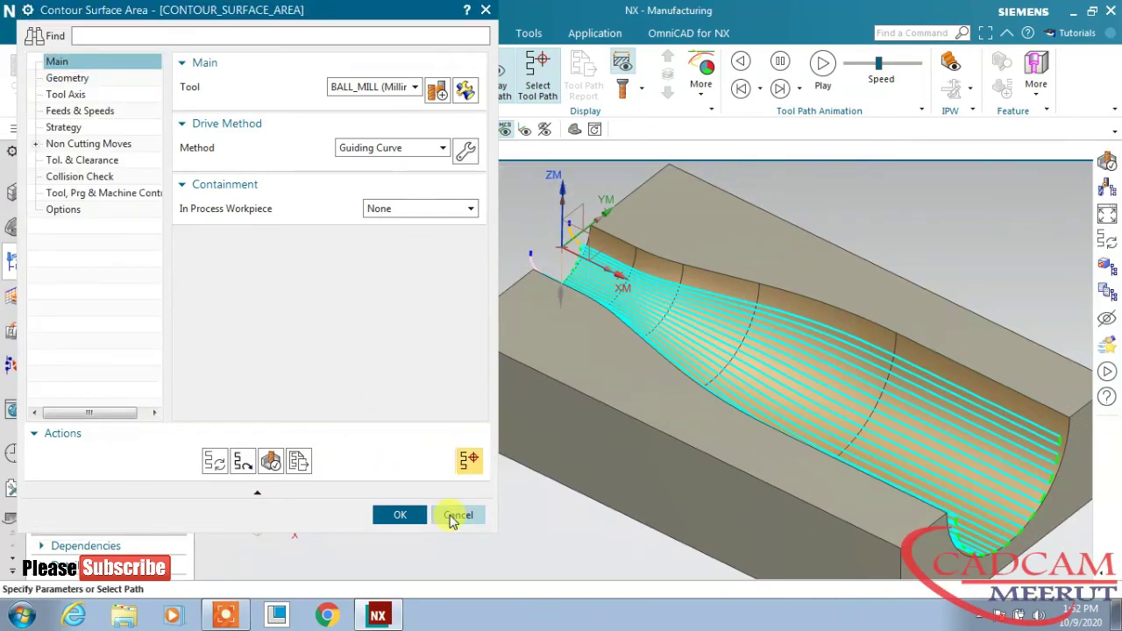
click(411, 519)
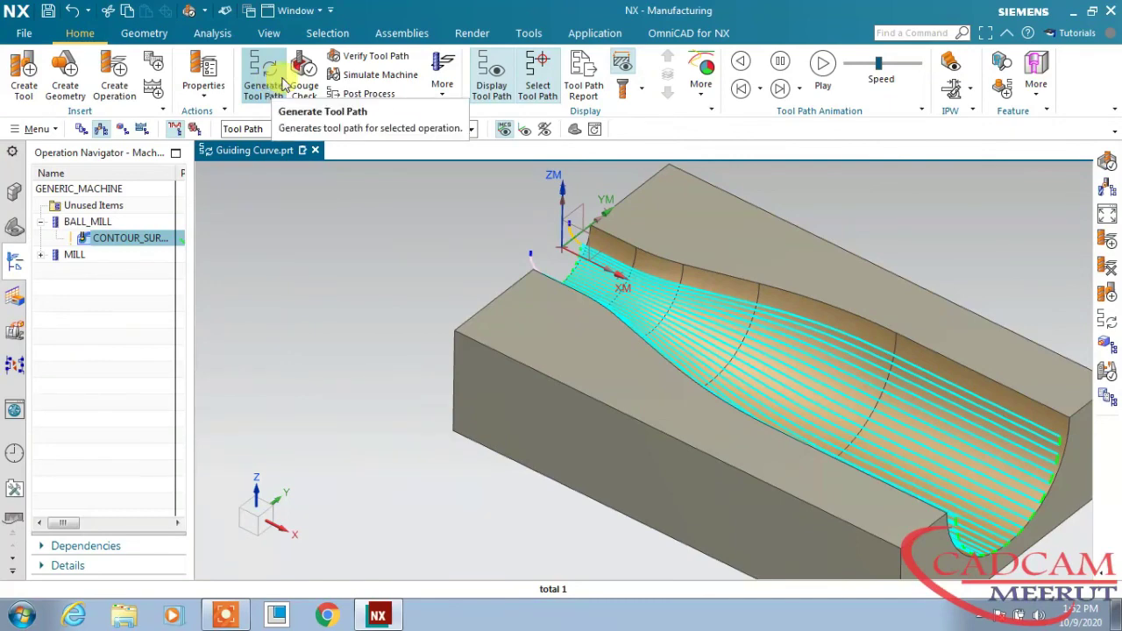
Step: Replay the CONTOUR_SURFACE_AREA toolpath with the ball mill shown, recentring the view on the part
click(386, 58)
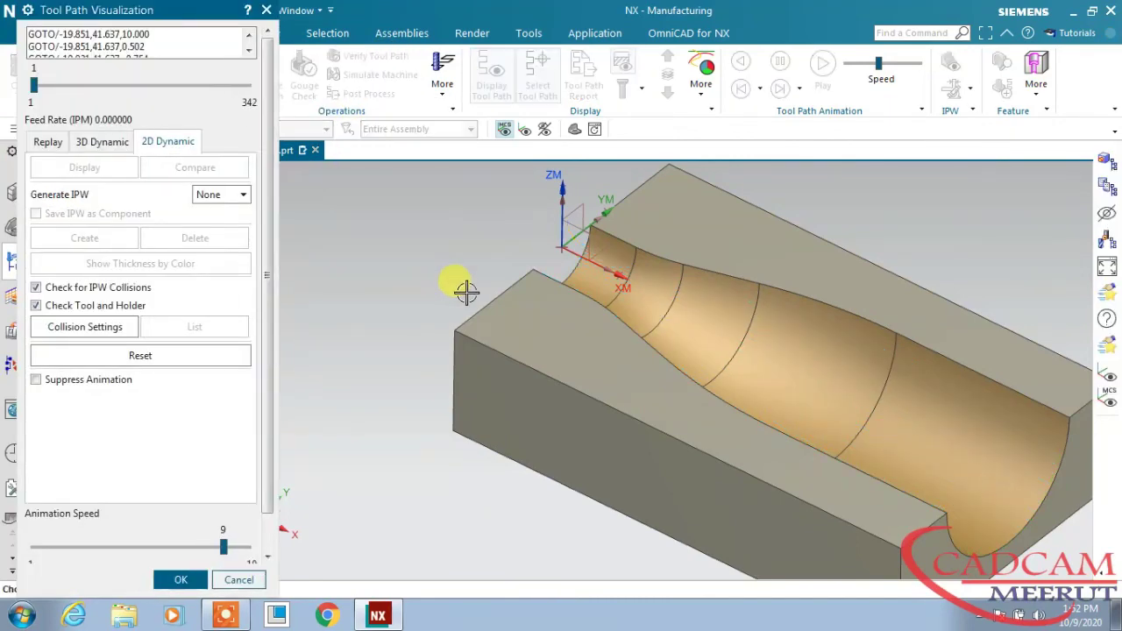
click(48, 142)
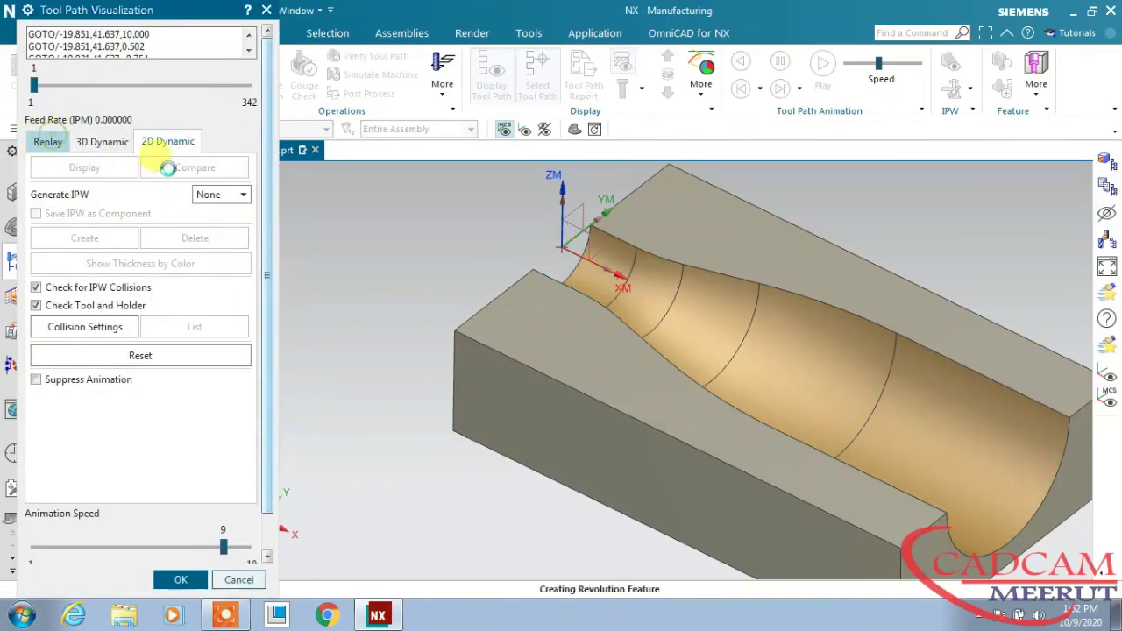
mouse_move(405, 221)
shift+middle_down()
mouse_move(321, 300)
mouse_move(294, 254)
shift+middle_up()
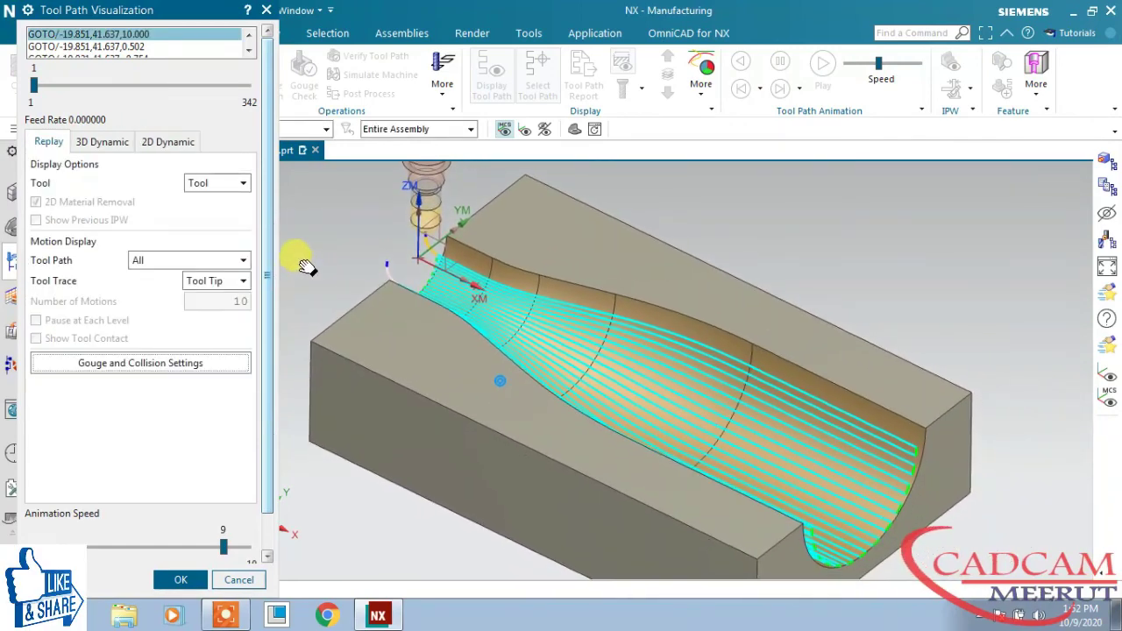